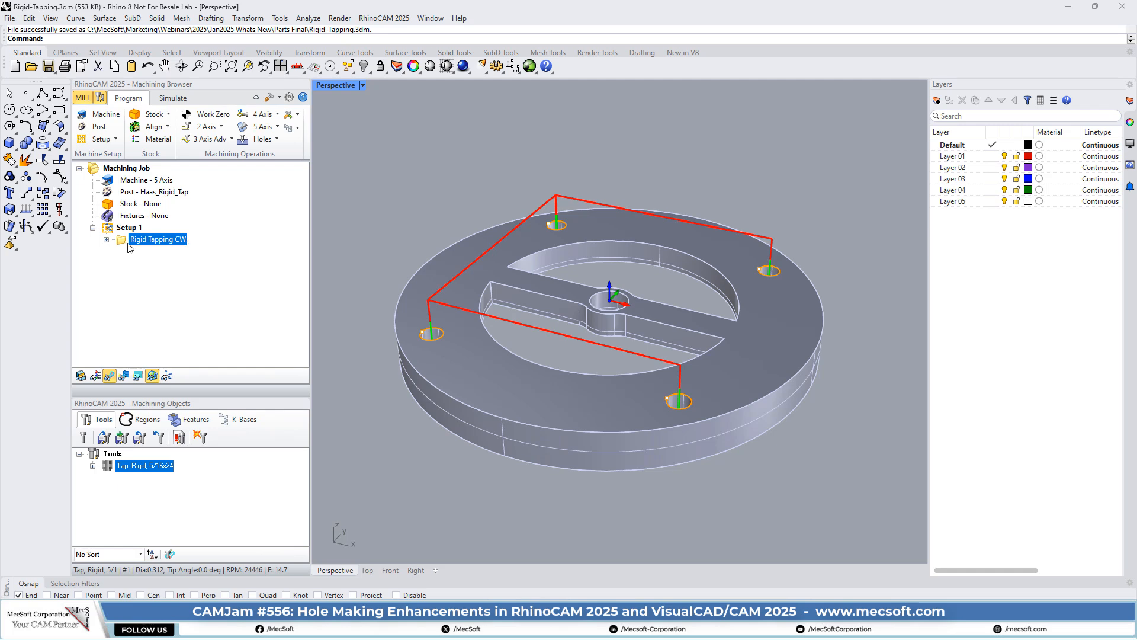
- Check Rigid Tapping CW's Regions 1, 2 and 4, then display its Tap, Rigid, 5/16x24 tool definition
{"action": "double_click", "coordinate": [124, 243]}
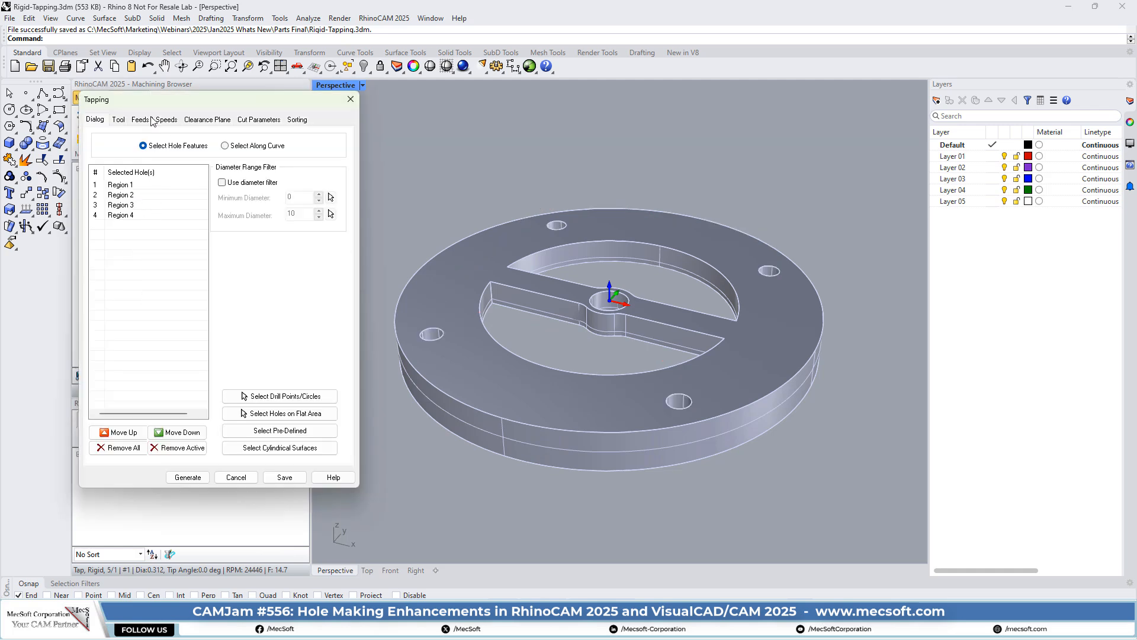
{"action": "left_click_drag", "start_coordinate": [157, 97], "coordinate": [175, 98]}
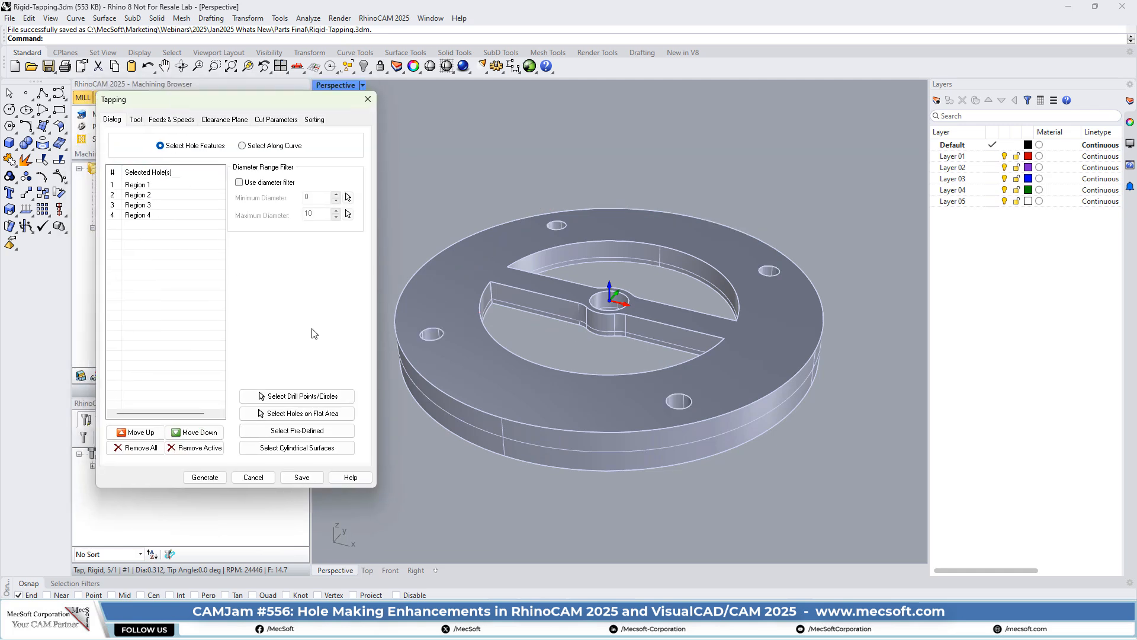
{"action": "left_click", "coordinate": [150, 186]}
{"action": "left_click", "coordinate": [149, 196]}
{"action": "left_click", "coordinate": [150, 215]}
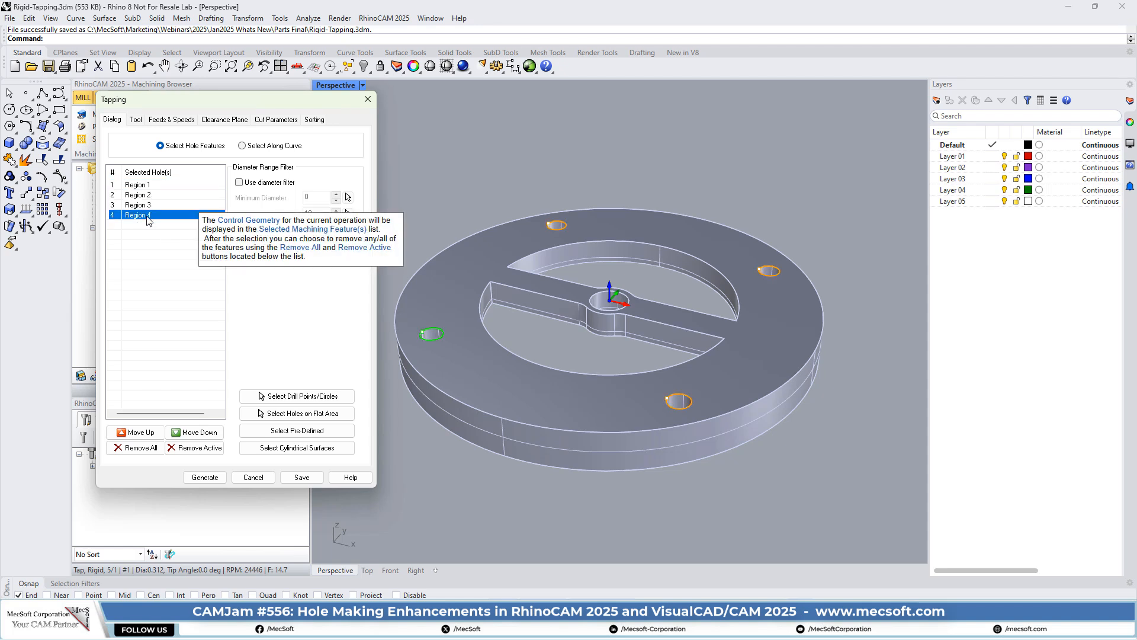
{"action": "left_click", "coordinate": [135, 120]}
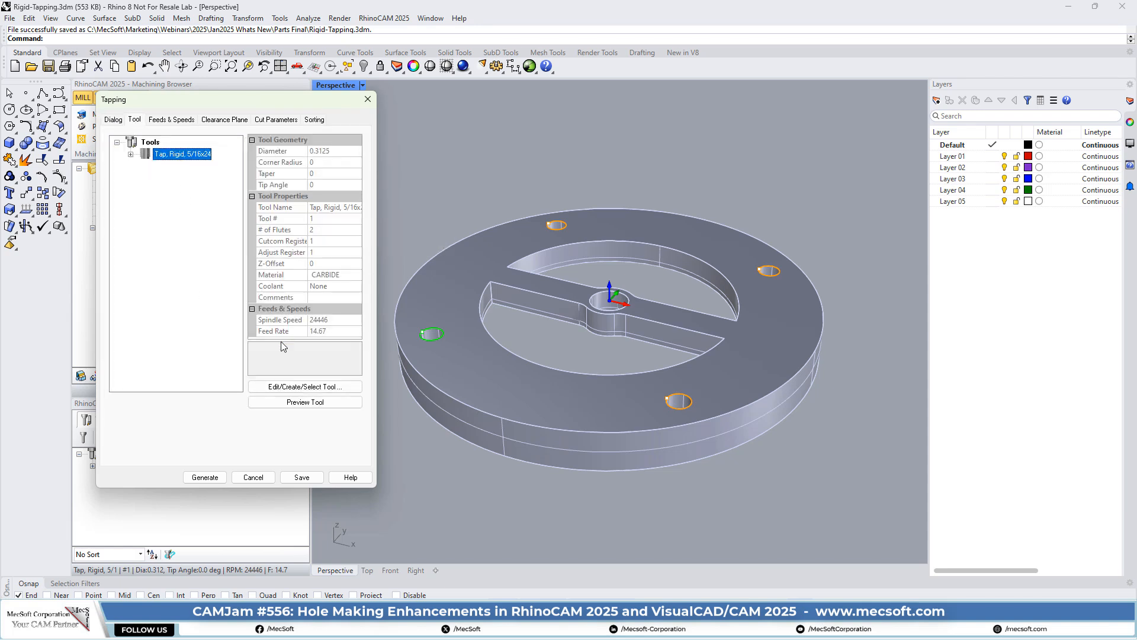
{"action": "left_click", "coordinate": [295, 390]}
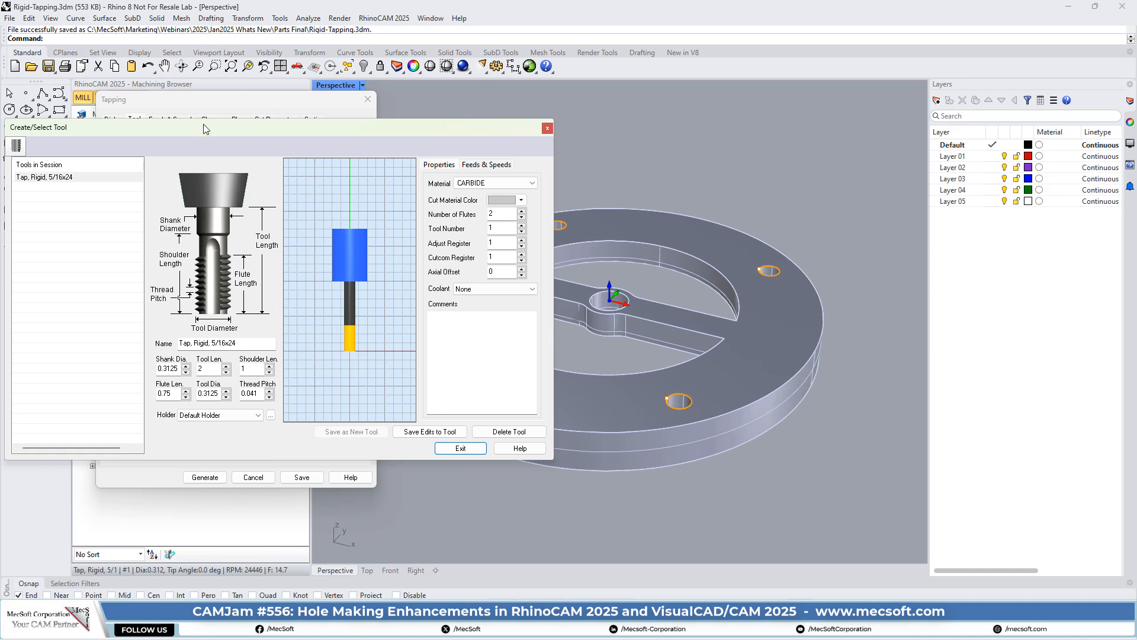
- Review the tap's 0.041 thread pitch, then exit back to the Tapping dialog's tool summary
{"action": "left_click_drag", "start_coordinate": [253, 128], "coordinate": [362, 192]}
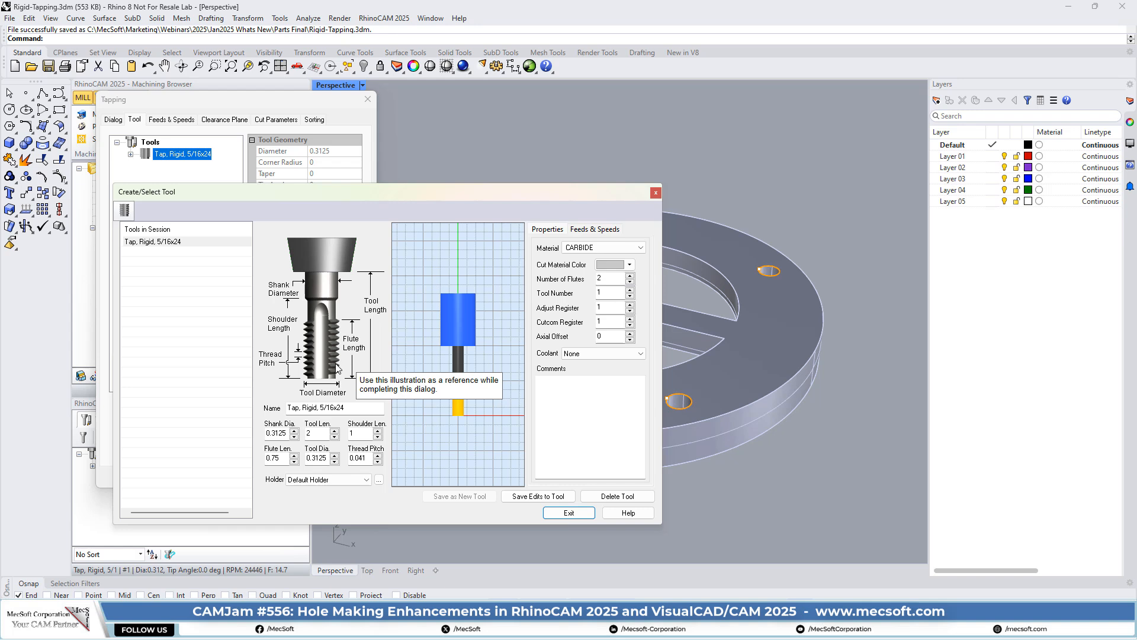
{"action": "double_click", "coordinate": [356, 459]}
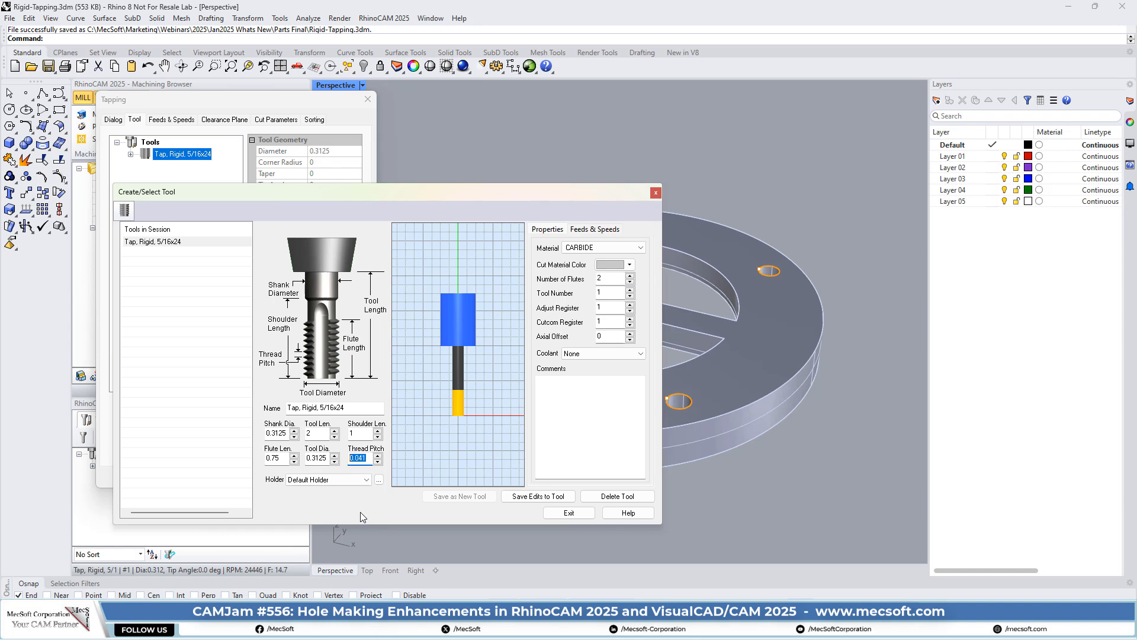
{"action": "left_click", "coordinate": [657, 193]}
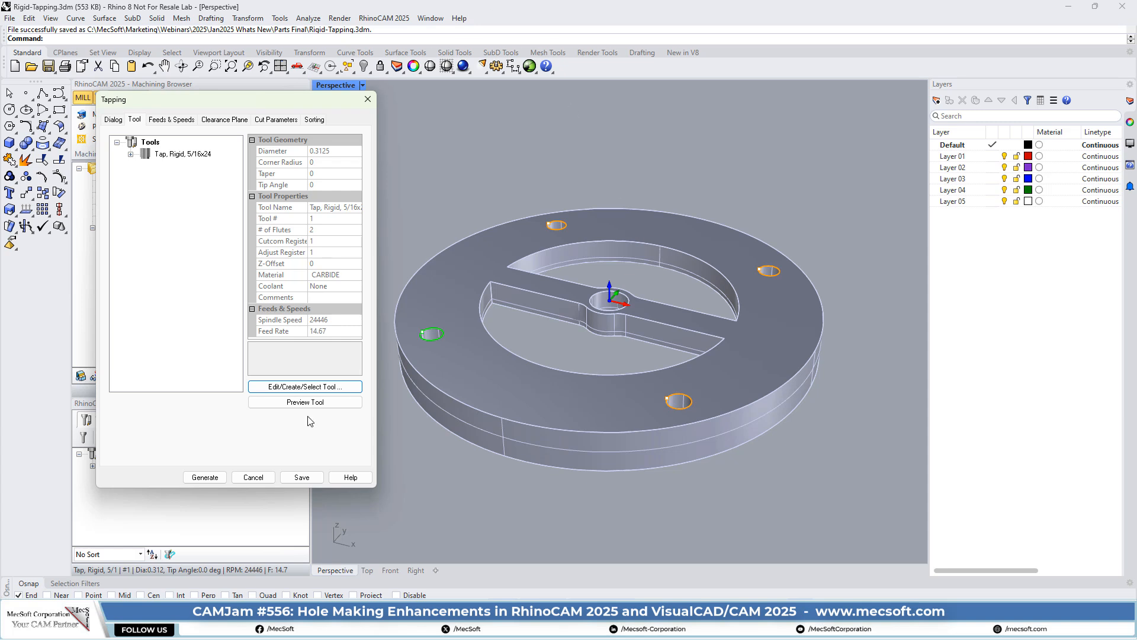
- Show the tapping cut parameters and leave the tap type on Rigid Tapping
{"action": "left_click", "coordinate": [272, 120]}
{"action": "left_click_drag", "start_coordinate": [284, 104], "coordinate": [300, 100]}
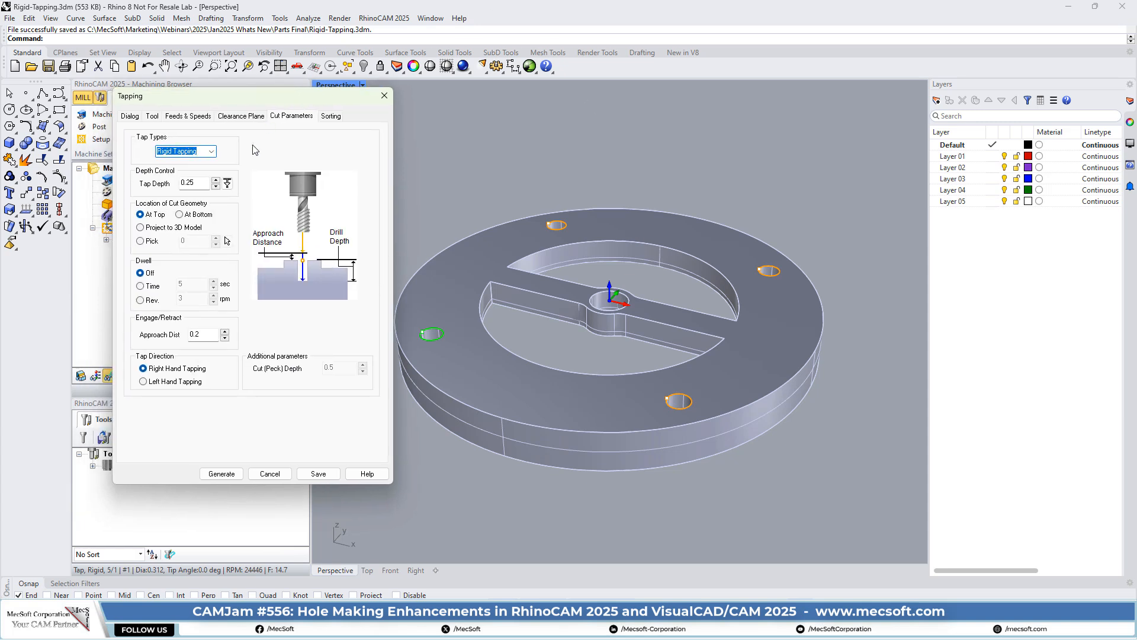
{"action": "left_click", "coordinate": [212, 151]}
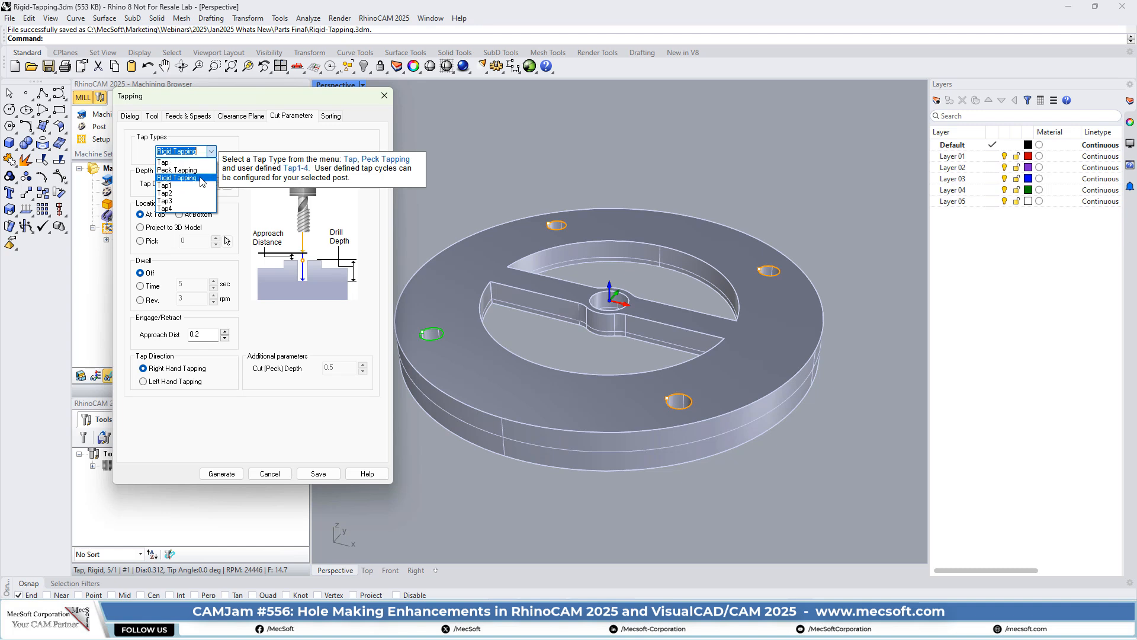
{"action": "left_click", "coordinate": [182, 179]}
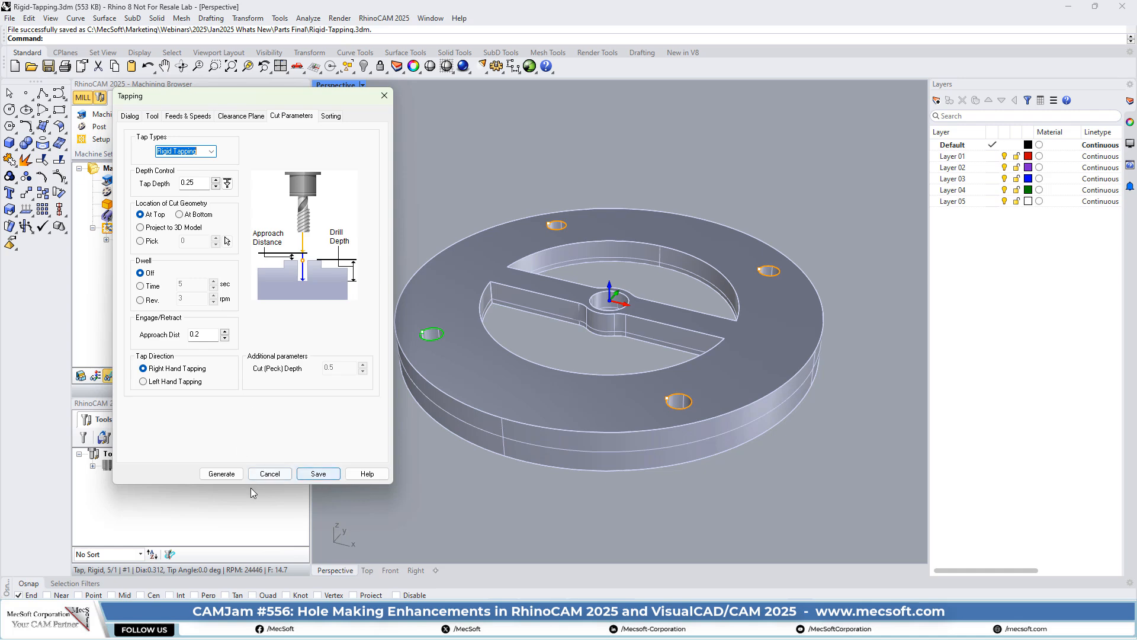
- Cancel the Tapping dialog and open the Haas_Rigid_Tap post-processor for editing
{"action": "left_click", "coordinate": [277, 474]}
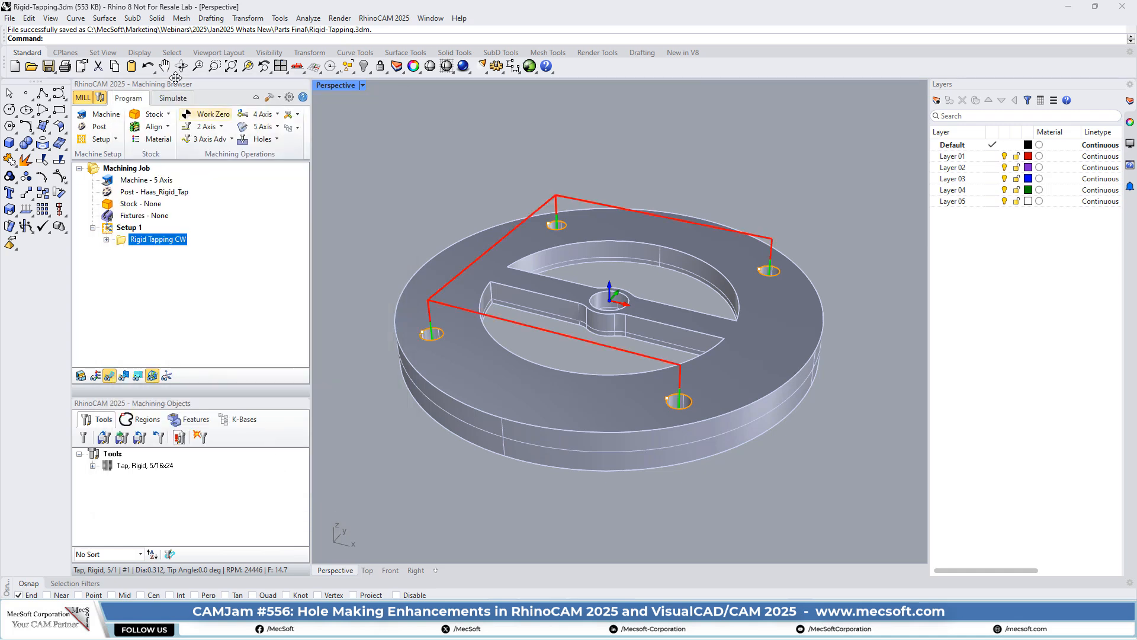
{"action": "left_click", "coordinate": [99, 128]}
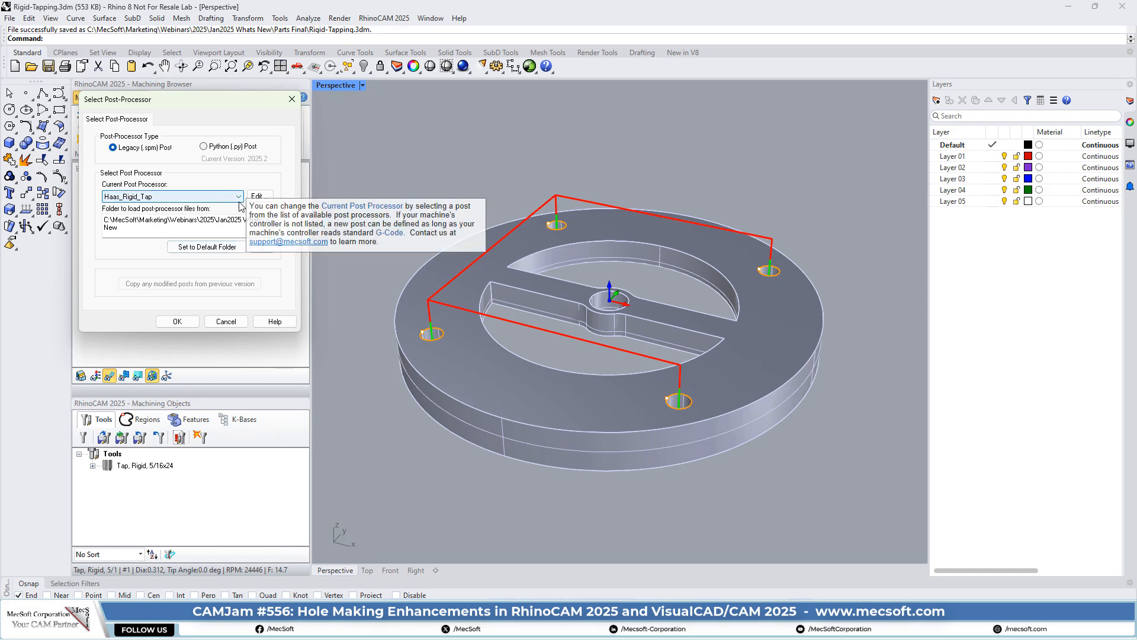
{"action": "left_click", "coordinate": [258, 196]}
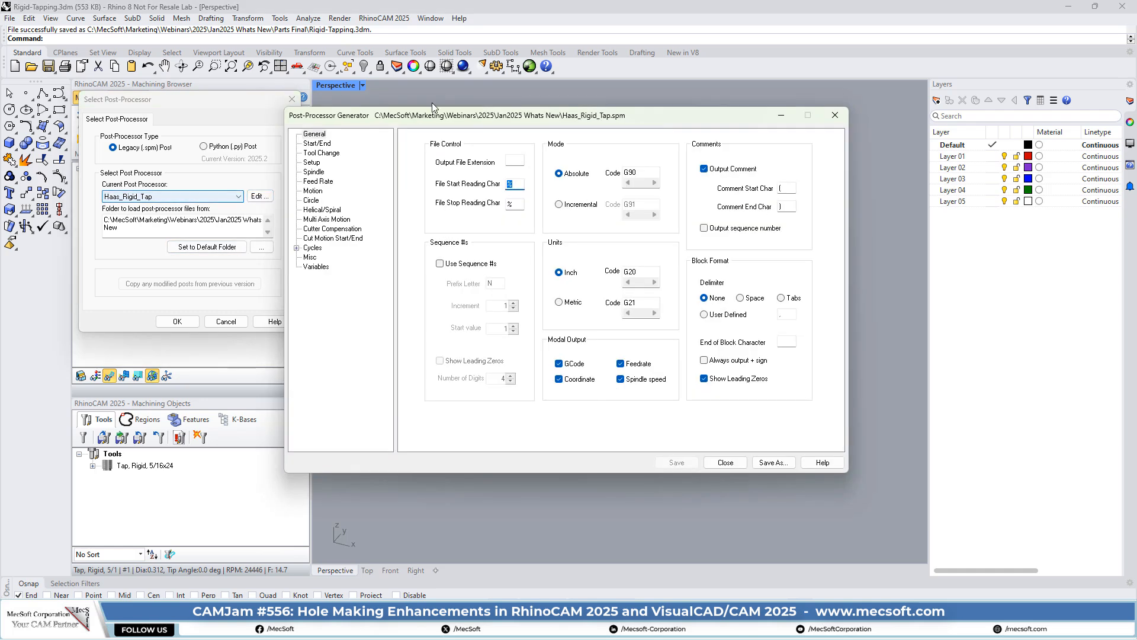
- Expand the Cycles list in the Post-Processor Generator to show the Rigid Tap cycles
{"action": "left_click_drag", "start_coordinate": [497, 118], "coordinate": [513, 141]}
{"action": "left_click_drag", "start_coordinate": [513, 140], "coordinate": [512, 106]}
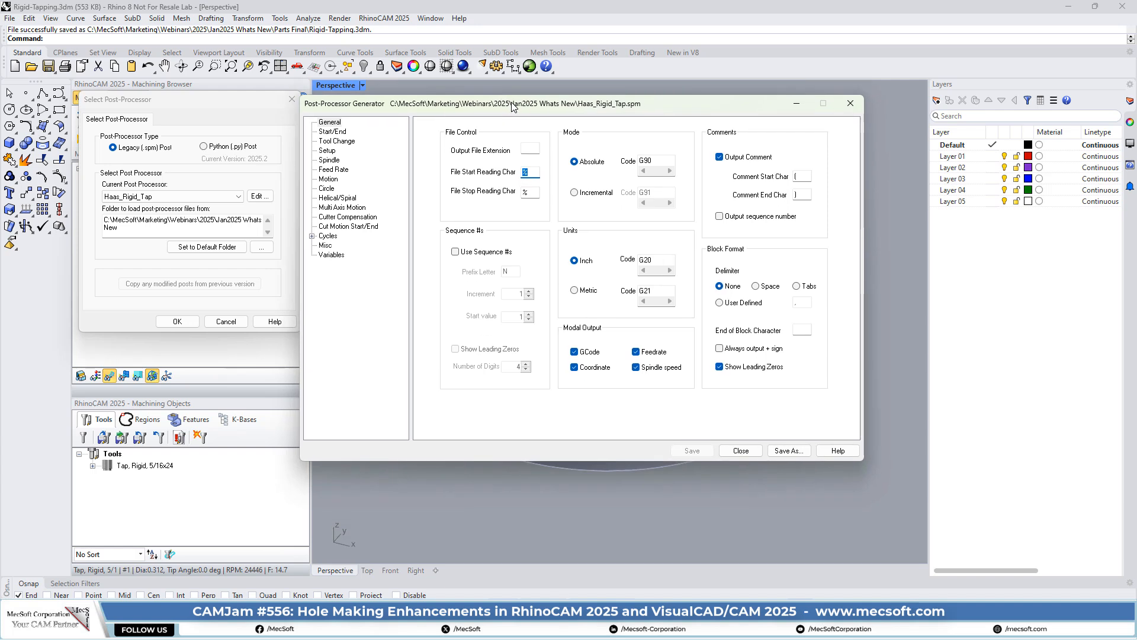
{"action": "left_click", "coordinate": [313, 237]}
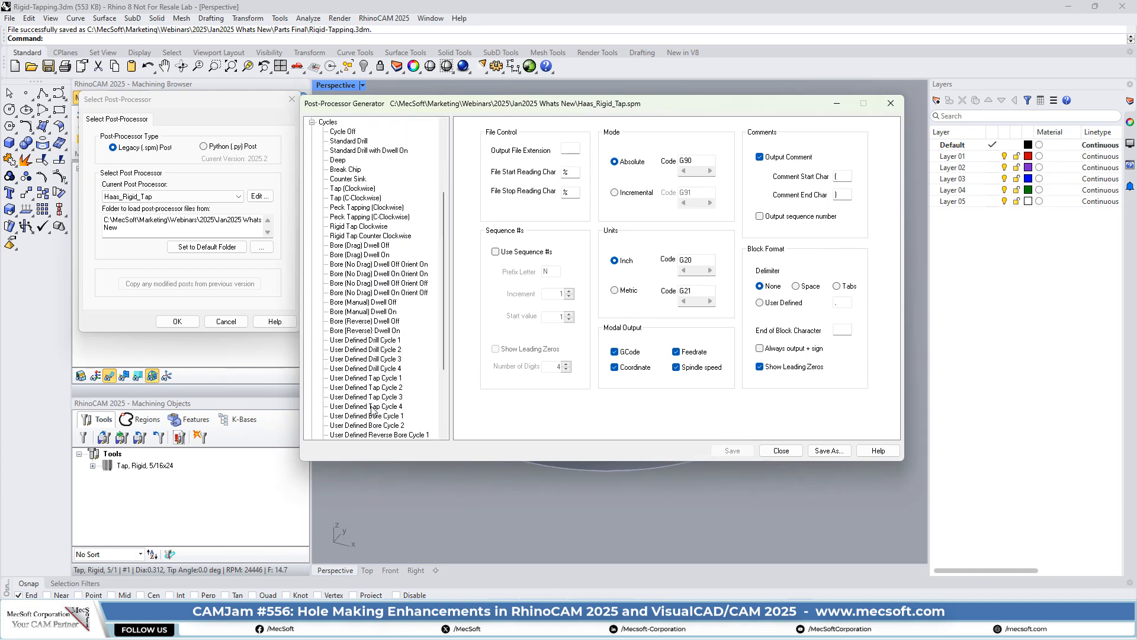
{"action": "scroll", "coordinate": [409, 346], "scroll_direction": "down", "scroll_amount": 2}
{"action": "scroll", "coordinate": [385, 281], "scroll_direction": "up", "scroll_amount": 3}
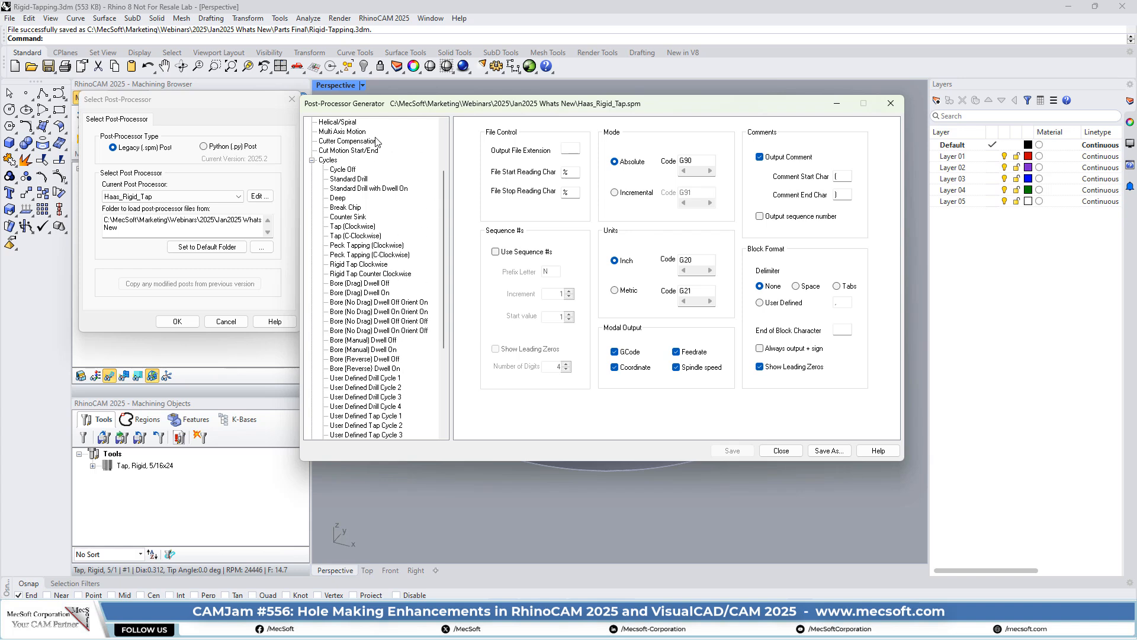
- Inspect the Rigid Tap Clockwise cycle's G84 code, then close the post-processor dialogs
{"action": "left_click", "coordinate": [351, 264]}
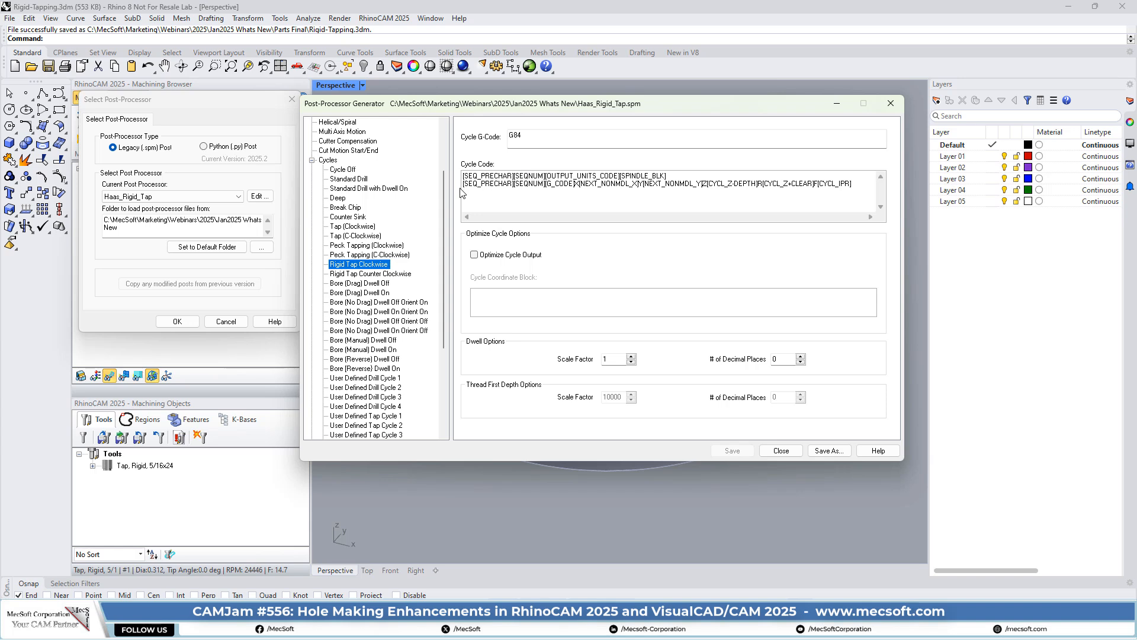
{"action": "left_click", "coordinate": [524, 139]}
{"action": "left_click", "coordinate": [785, 454]}
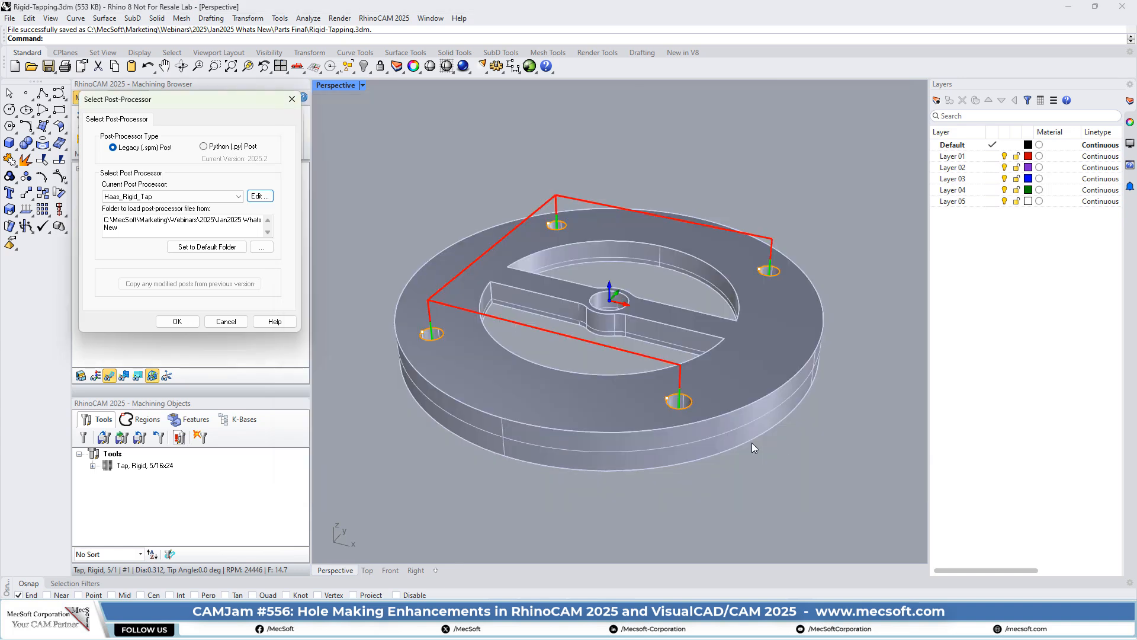
{"action": "left_click", "coordinate": [227, 321]}
- Post Rigid Tapping CW to Rigid-Tapping_Rigid Tapping CW.nc, replacing the existing file
{"action": "right_click", "coordinate": [171, 248]}
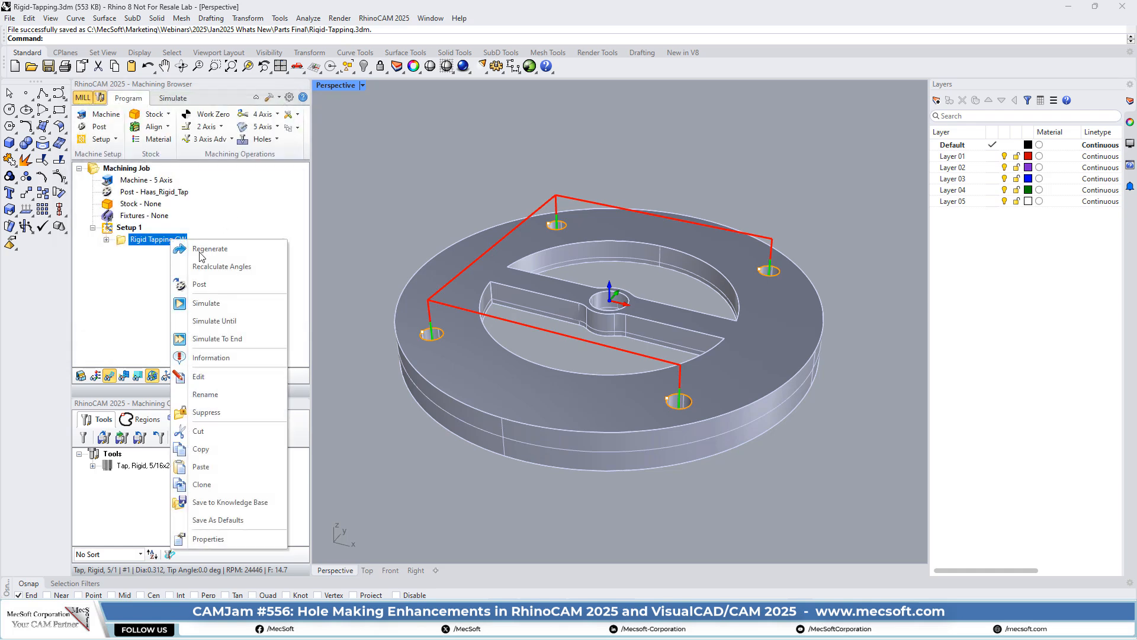
{"action": "left_click", "coordinate": [191, 283]}
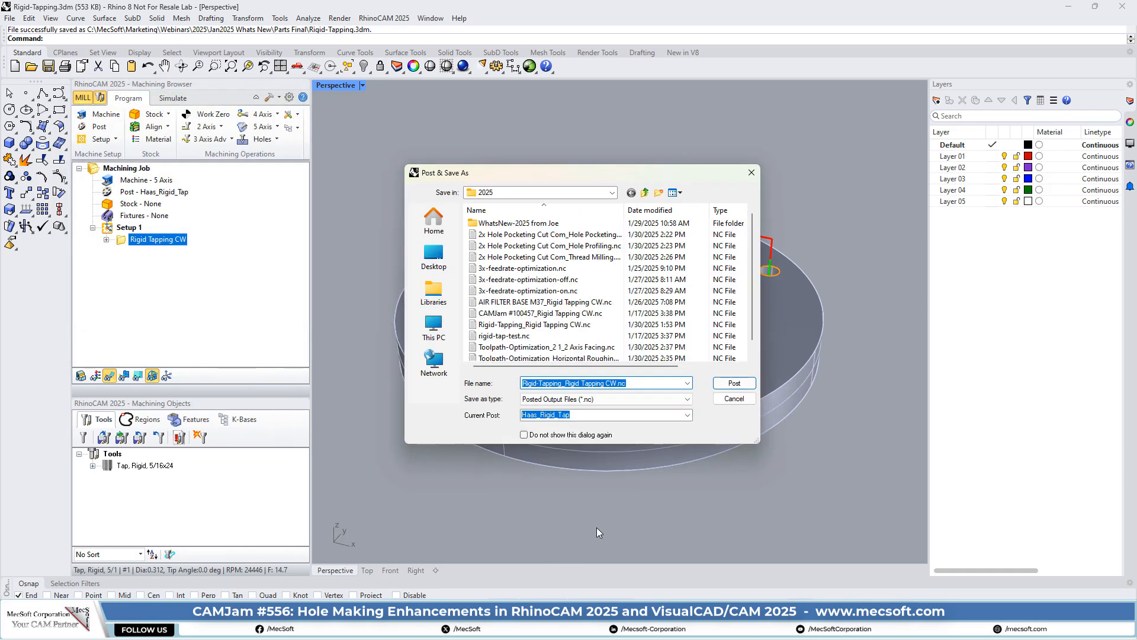
{"action": "left_click", "coordinate": [737, 384]}
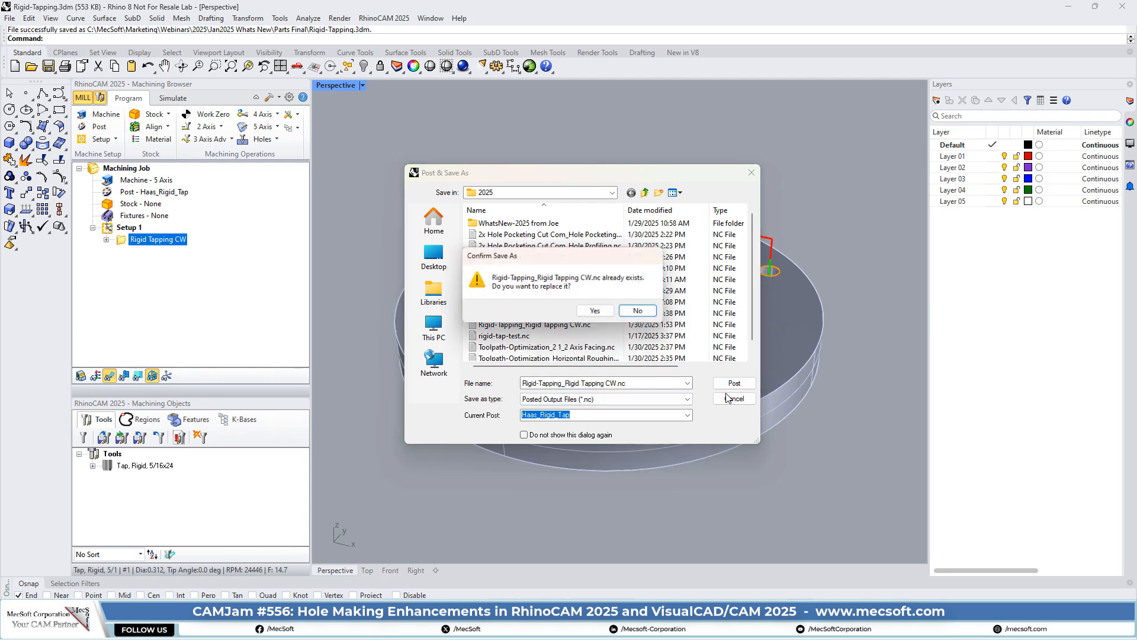
{"action": "left_click", "coordinate": [597, 312]}
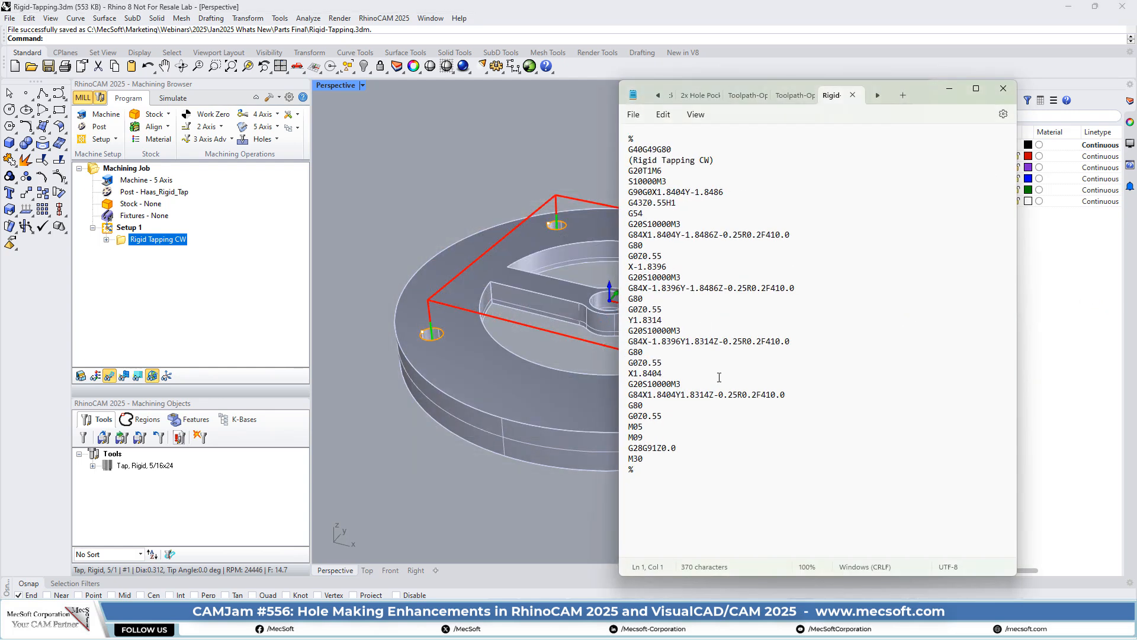
- Examine the first G84 tapping line up to its R0 retract, then switch to 2x Hole Pocketing Cut Com.3dm
{"action": "left_click_drag", "start_coordinate": [629, 234], "coordinate": [645, 235]}
{"action": "left_click", "coordinate": [629, 236]}
{"action": "left_click_drag", "start_coordinate": [633, 239], "coordinate": [797, 240]}
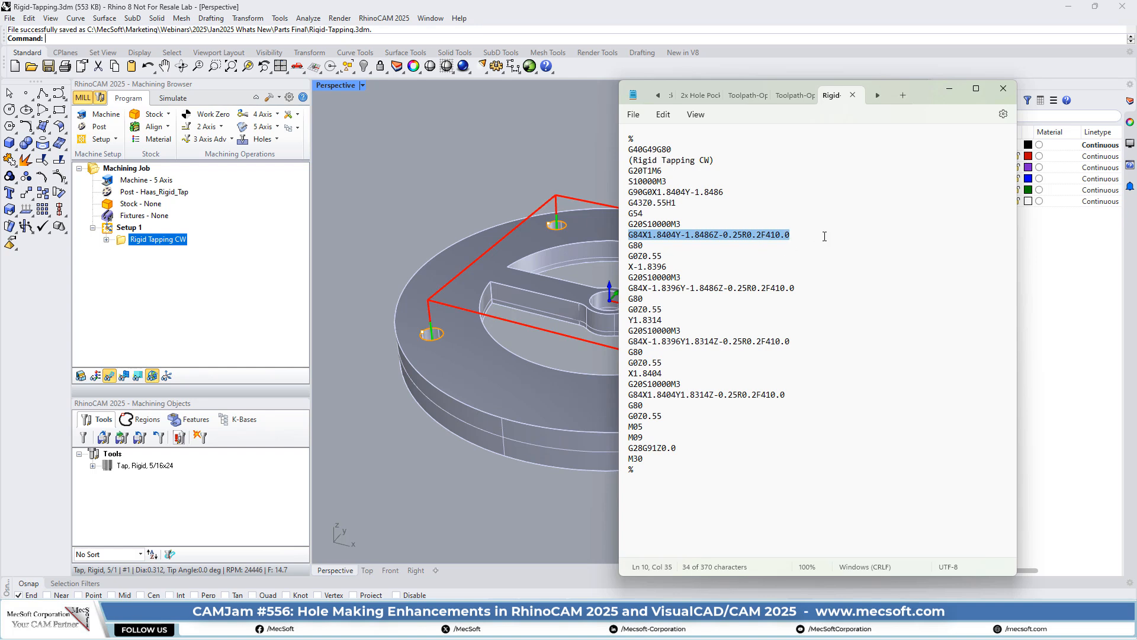
{"action": "left_click", "coordinate": [795, 219]}
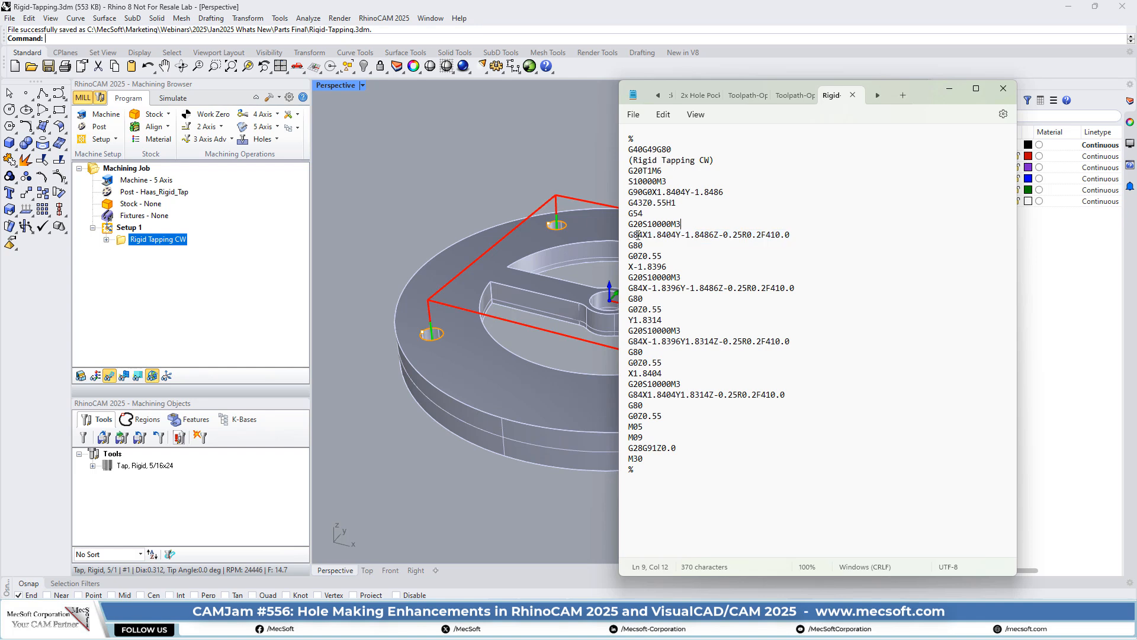
{"action": "left_click_drag", "start_coordinate": [629, 235], "coordinate": [797, 236]}
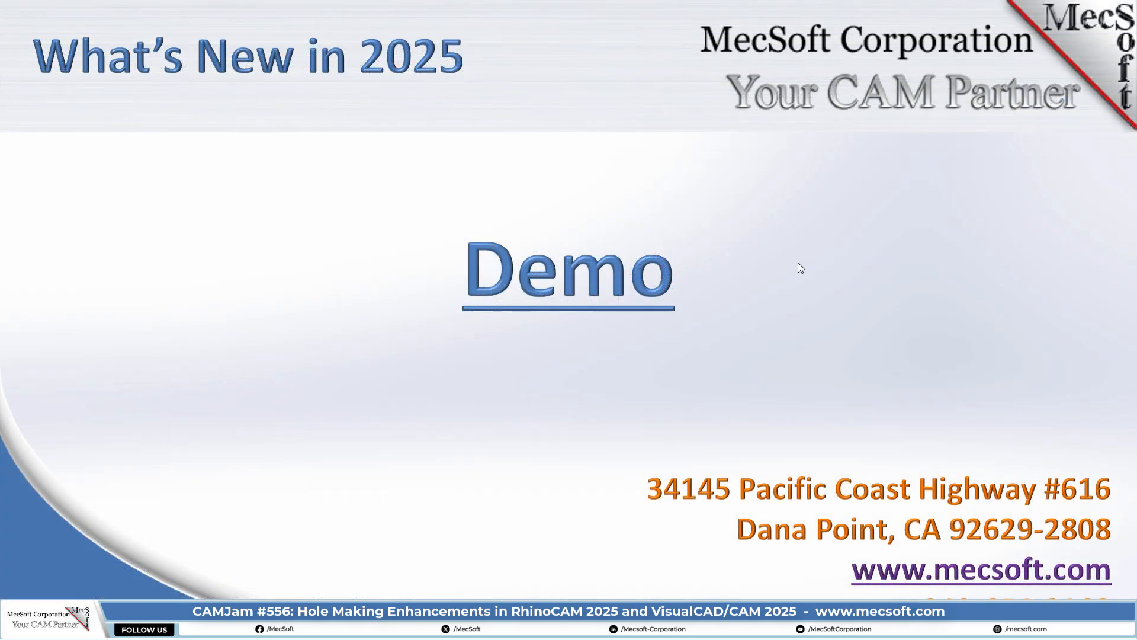
{"action": "key", "text": "alt+Tab"}
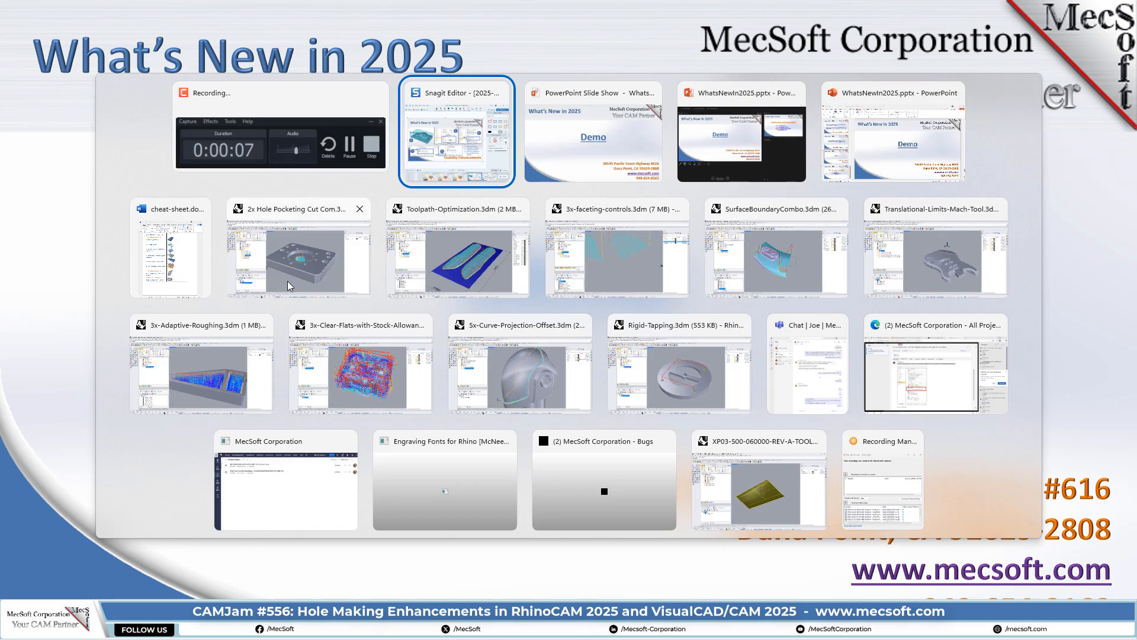
{"action": "left_click", "coordinate": [307, 258]}
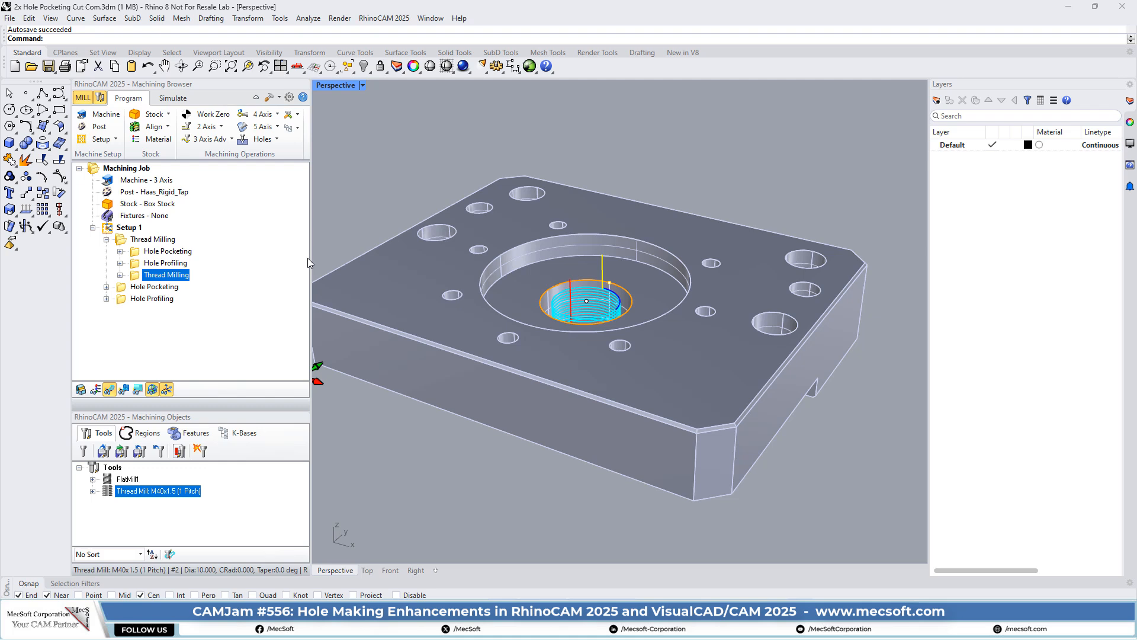
{"action": "right_click_drag", "start_coordinate": [408, 291], "coordinate": [677, 153]}
{"action": "scroll", "coordinate": [676, 146], "scroll_direction": "down", "scroll_amount": 2}
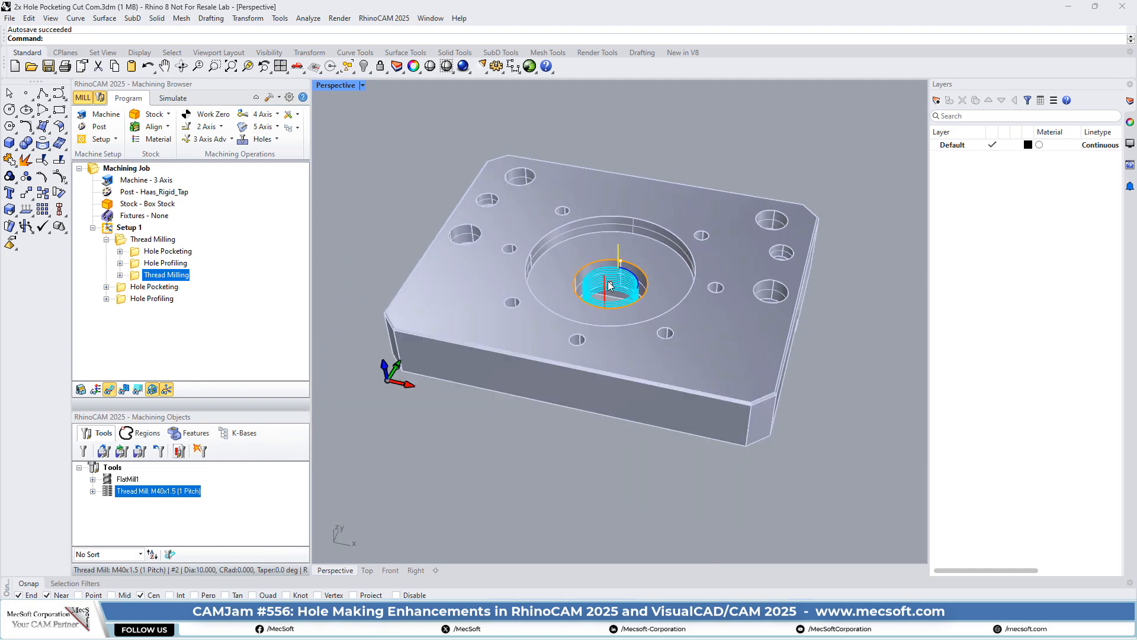
{"action": "scroll", "coordinate": [610, 281], "scroll_direction": "up", "scroll_amount": 2}
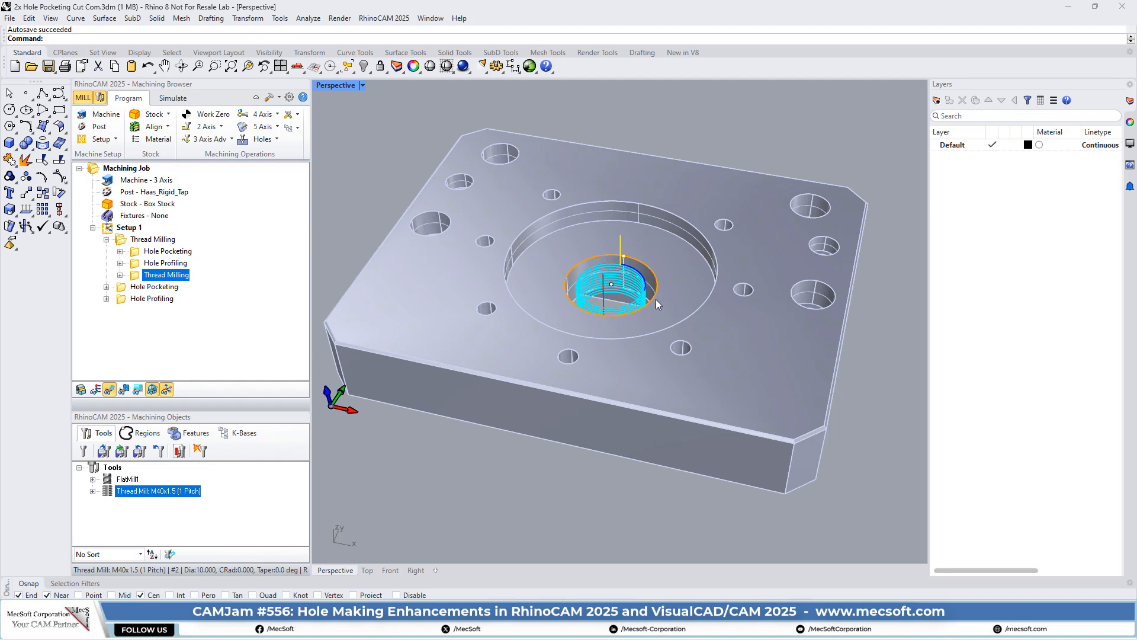
{"action": "scroll", "coordinate": [627, 280], "scroll_direction": "up", "scroll_amount": 3}
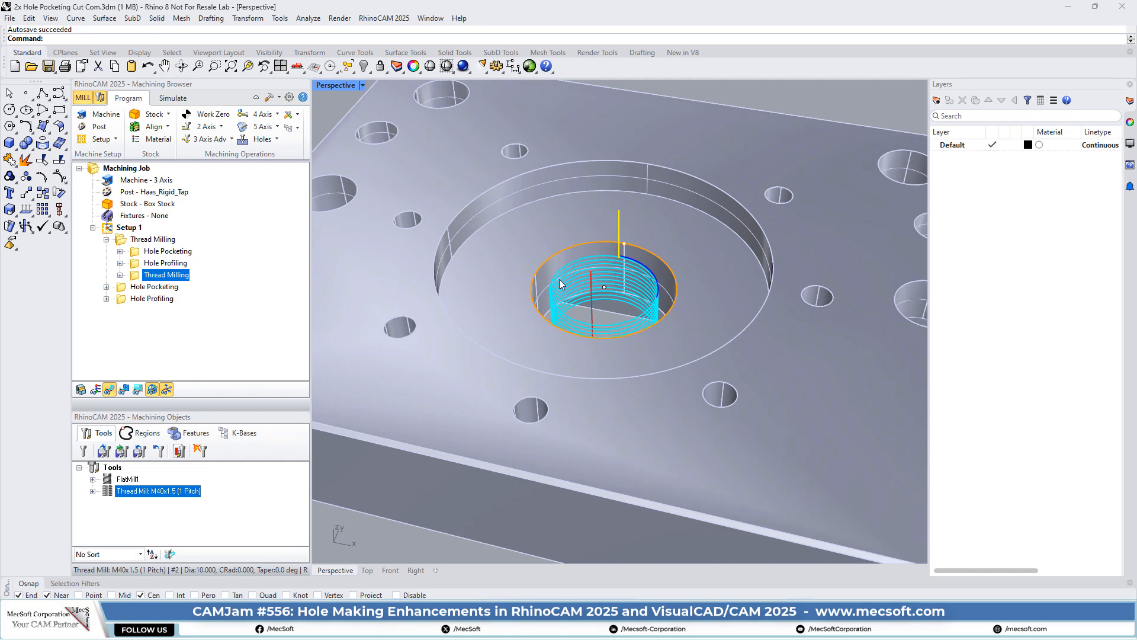
{"action": "right_click_drag", "start_coordinate": [630, 288], "coordinate": [732, 294]}
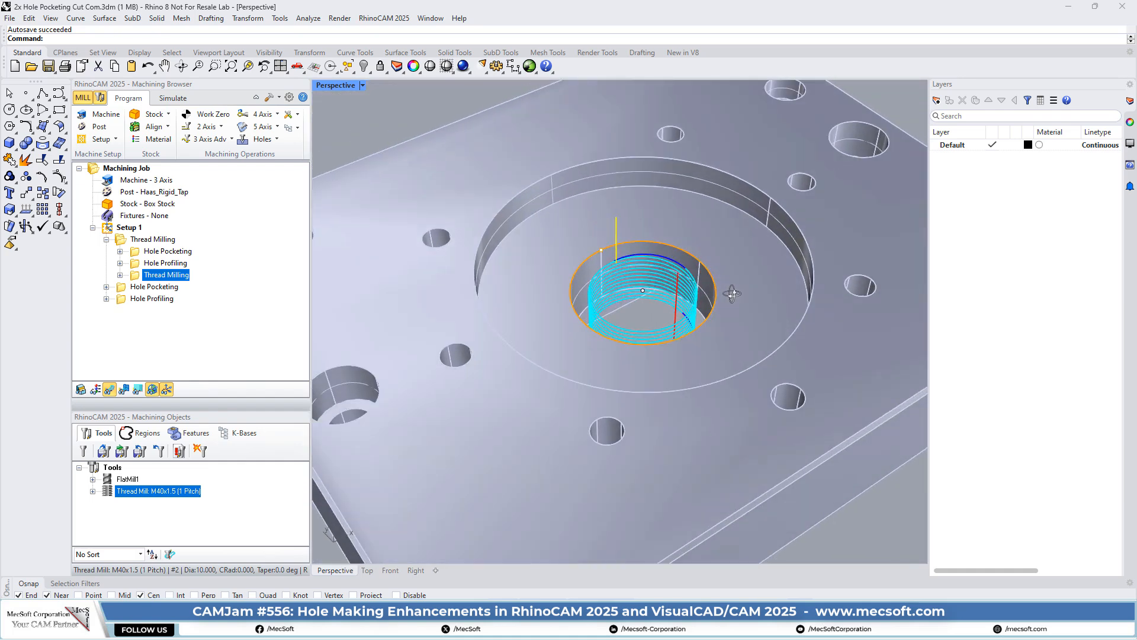
{"action": "scroll", "coordinate": [658, 262], "scroll_direction": "up", "scroll_amount": 2}
{"action": "right_click_drag", "start_coordinate": [645, 289], "coordinate": [593, 363]}
{"action": "scroll", "coordinate": [644, 261], "scroll_direction": "down", "scroll_amount": 2}
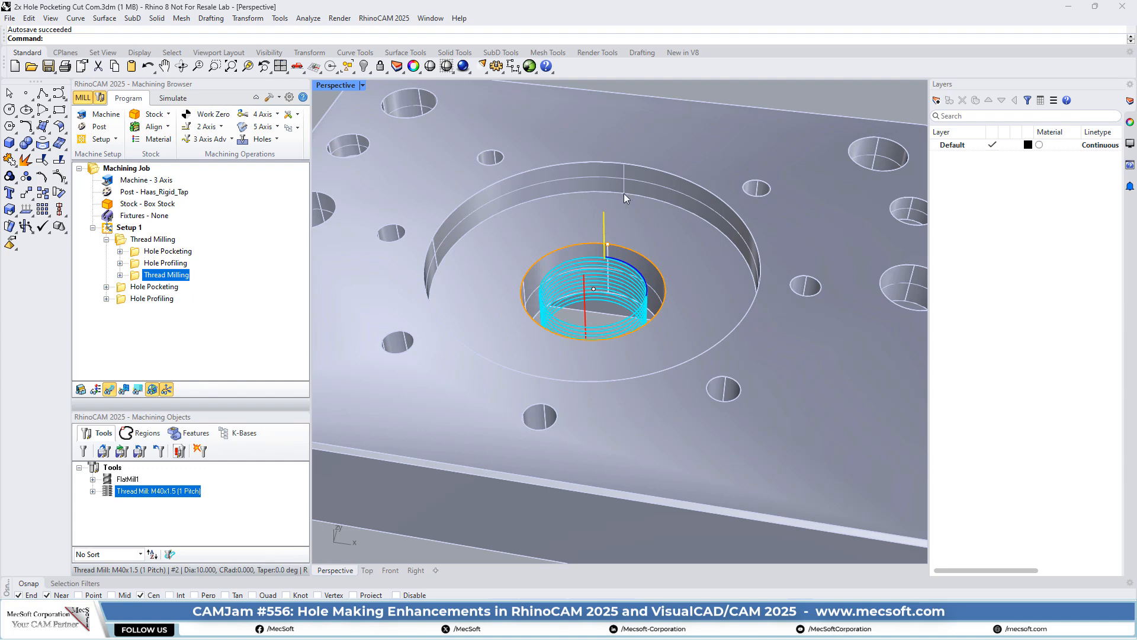
- Open Thread Milling's Hole Pocketing operation and check its DriveRegion 1 region and FlatMill1 diameter 12 tool
{"action": "left_click", "coordinate": [125, 288]}
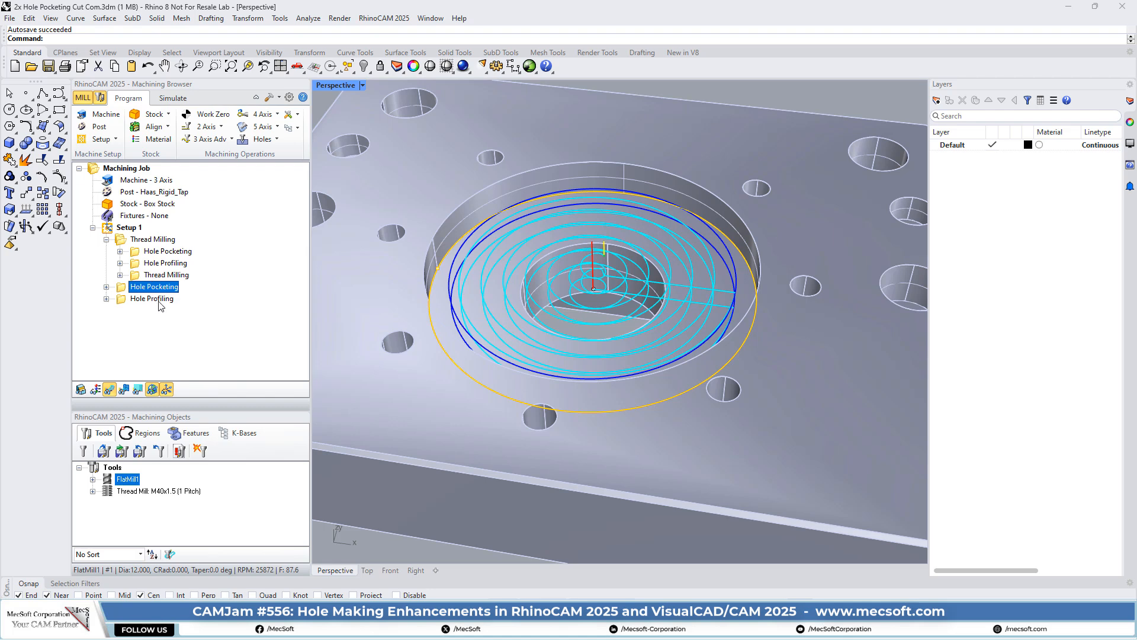
{"action": "left_click", "coordinate": [134, 252]}
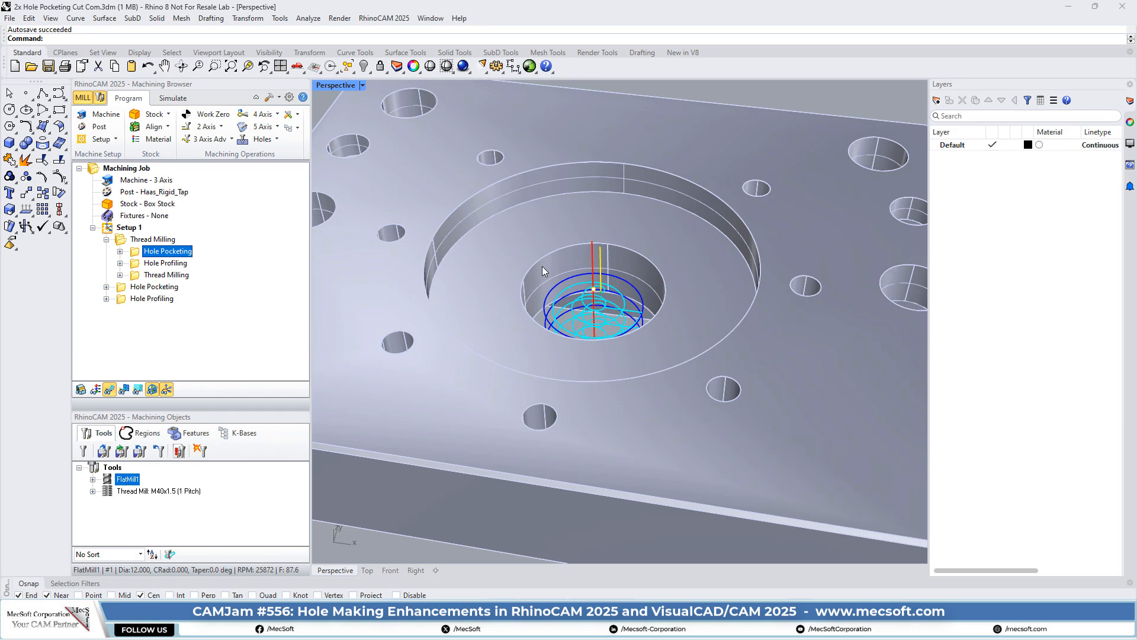
{"action": "double_click", "coordinate": [155, 252]}
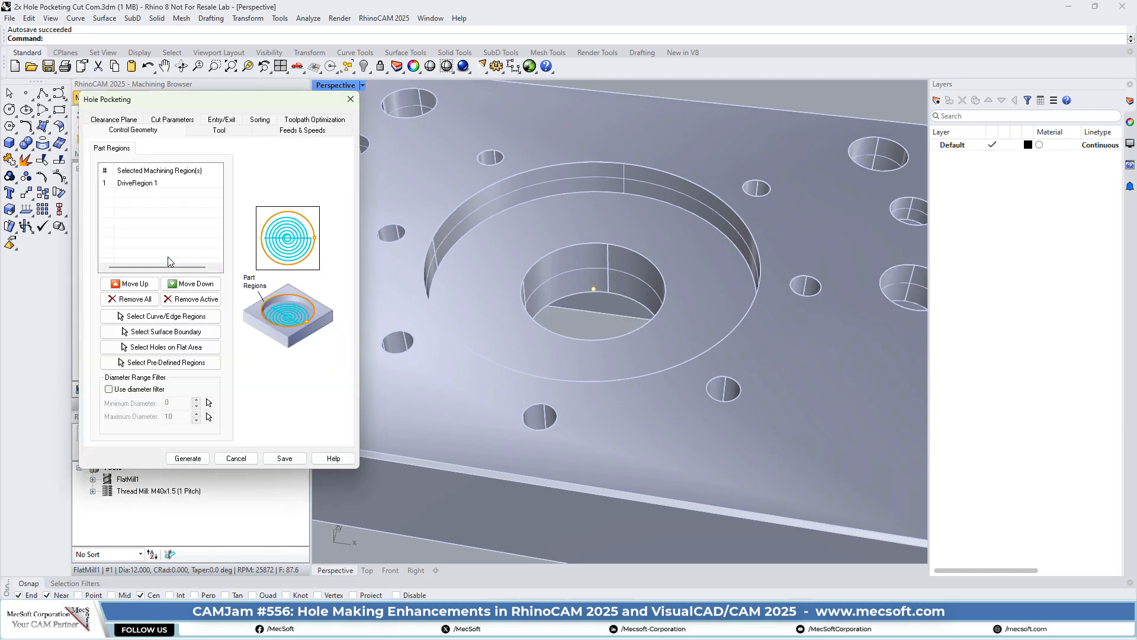
{"action": "left_click_drag", "start_coordinate": [193, 86], "coordinate": [306, 135]}
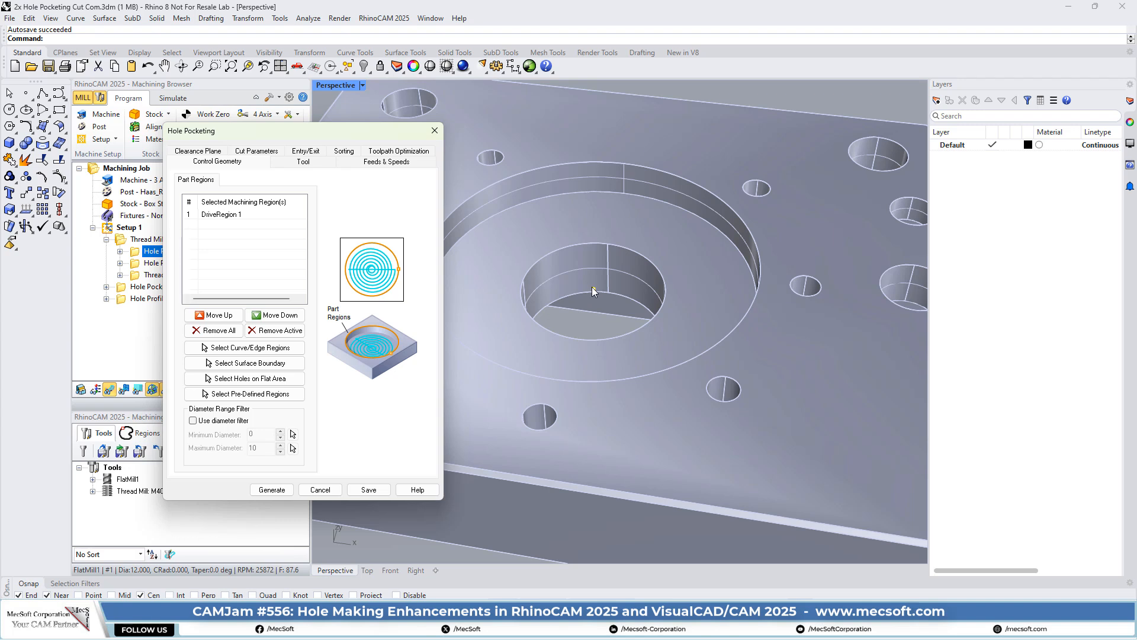
{"action": "left_click", "coordinate": [225, 214]}
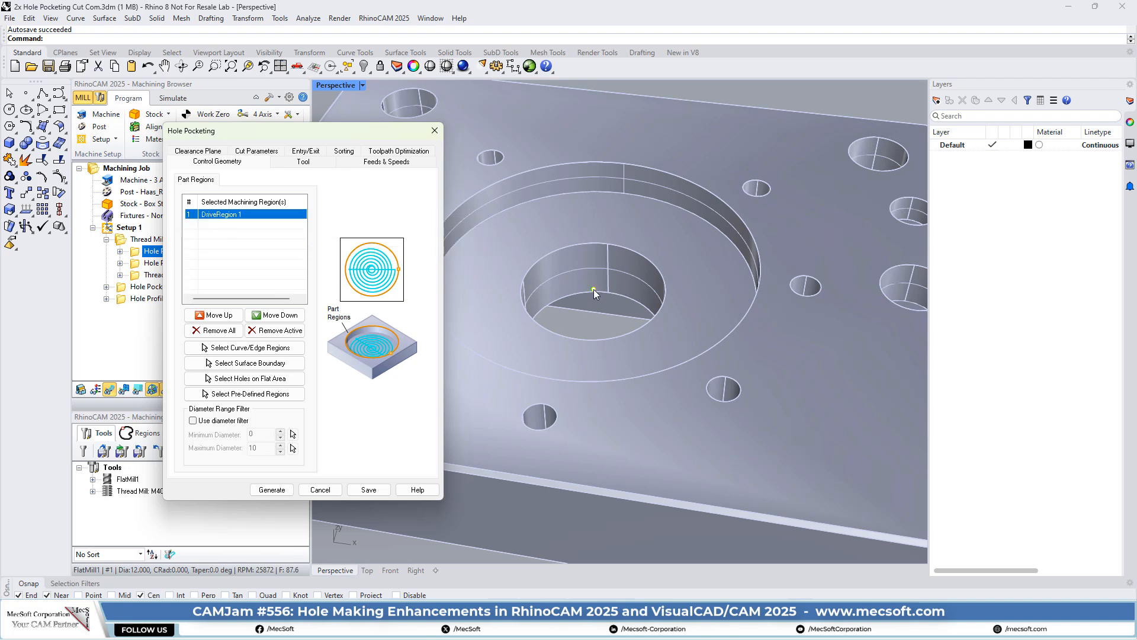
{"action": "left_click", "coordinate": [299, 166]}
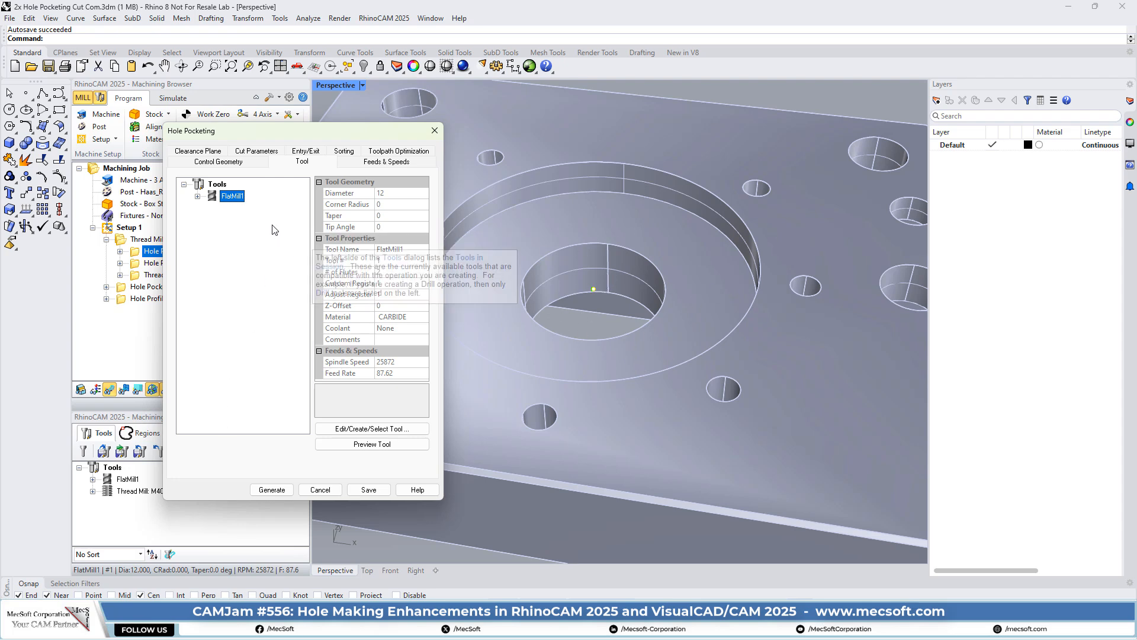
{"action": "left_click", "coordinate": [376, 163]}
- Show the hole pocketing cut parameters, leaving compensation at AUTO/ON
{"action": "left_click", "coordinate": [199, 153]}
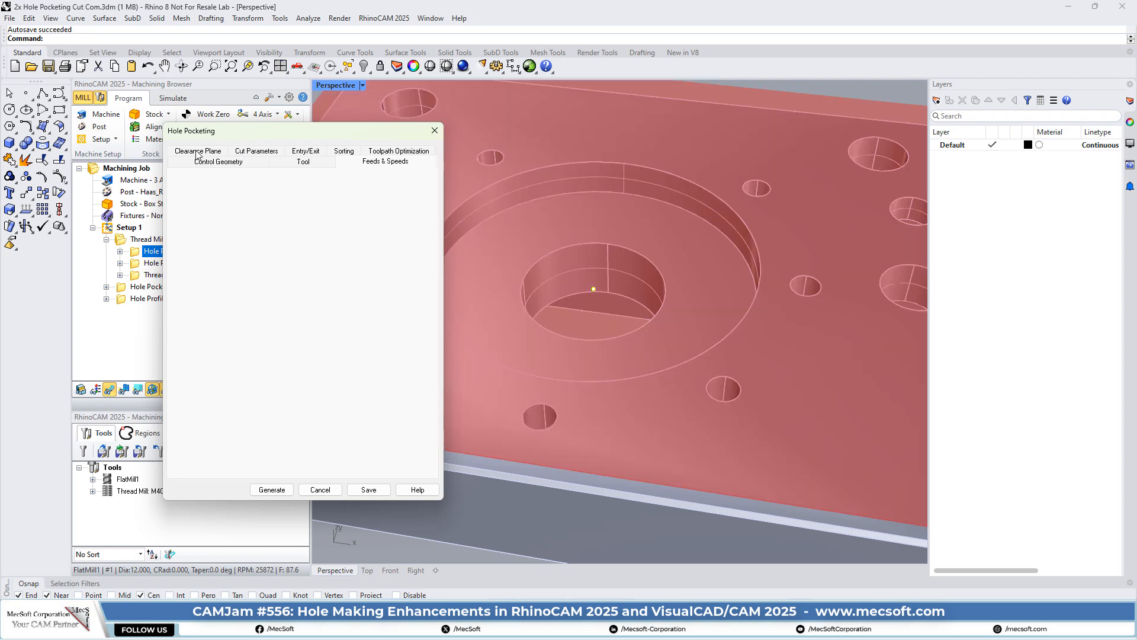
{"action": "left_click", "coordinate": [255, 162]}
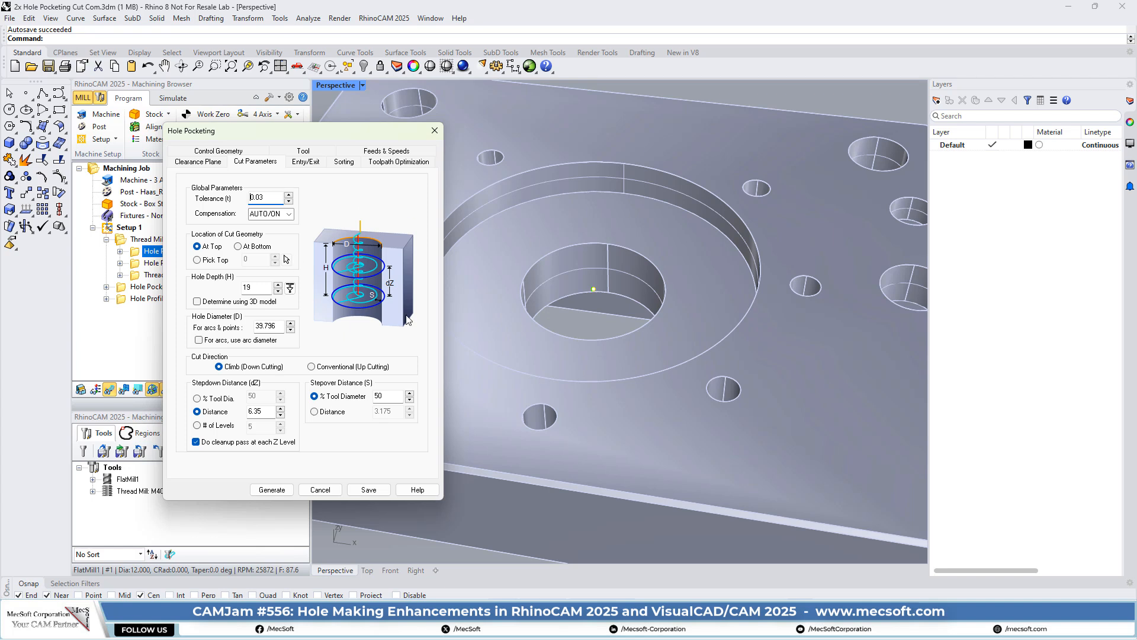
{"action": "left_click", "coordinate": [289, 213]}
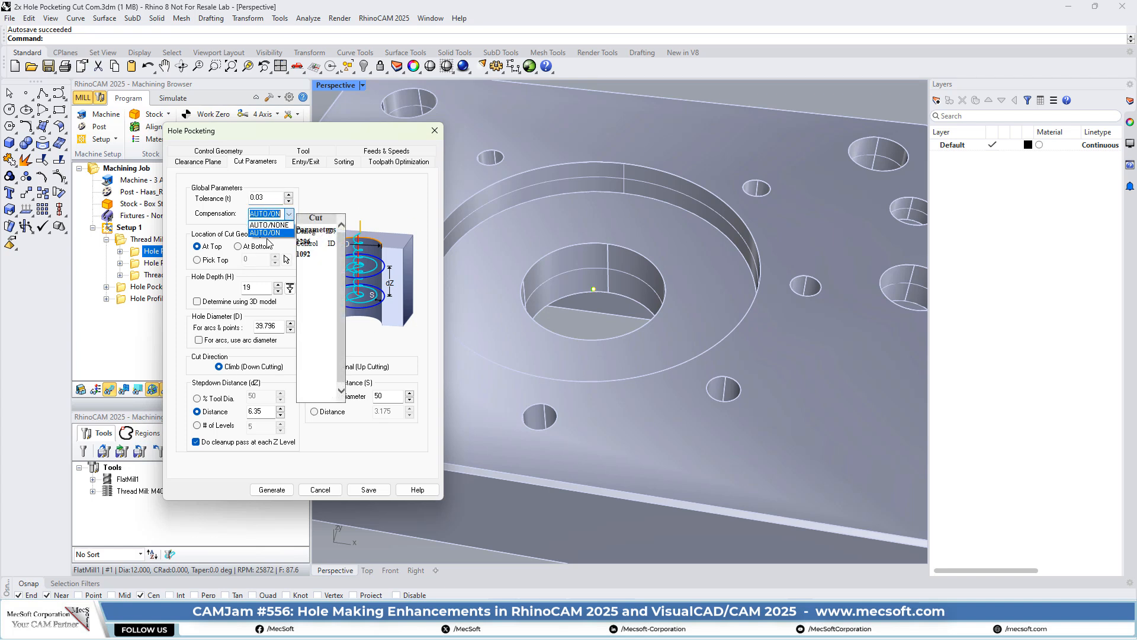
{"action": "left_click", "coordinate": [274, 232]}
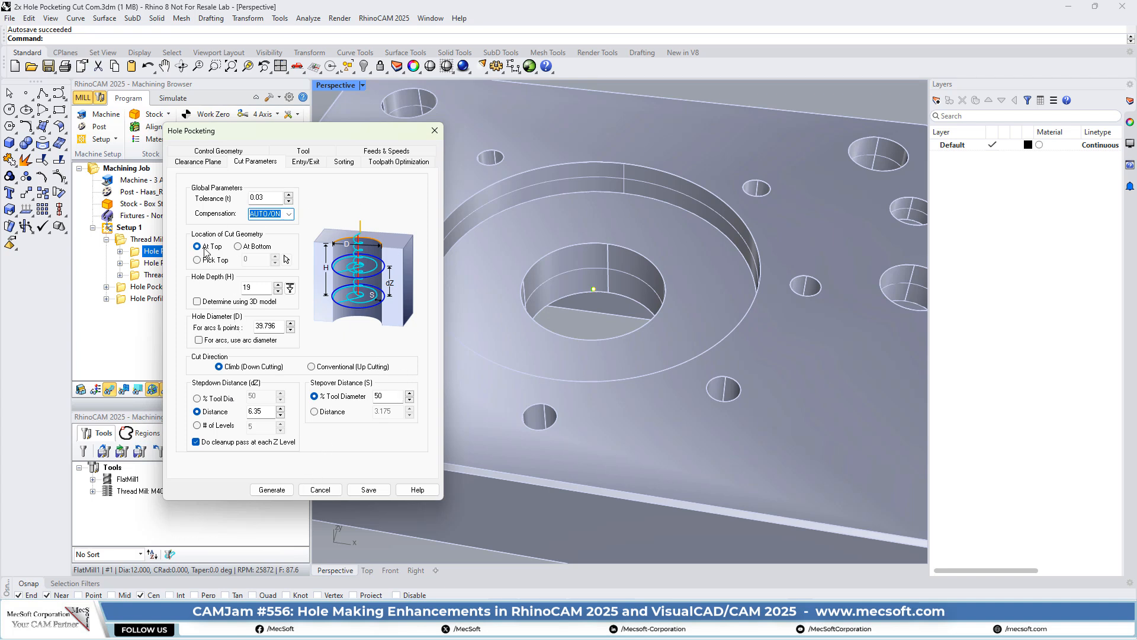
- Orbit and zoom the viewport to see the pocket edge-on
{"action": "mouse_move", "coordinate": [205, 251]}
{"action": "right_click_drag", "start_coordinate": [627, 326], "coordinate": [595, 348]}
{"action": "scroll", "coordinate": [560, 238], "scroll_direction": "up", "scroll_amount": 3}
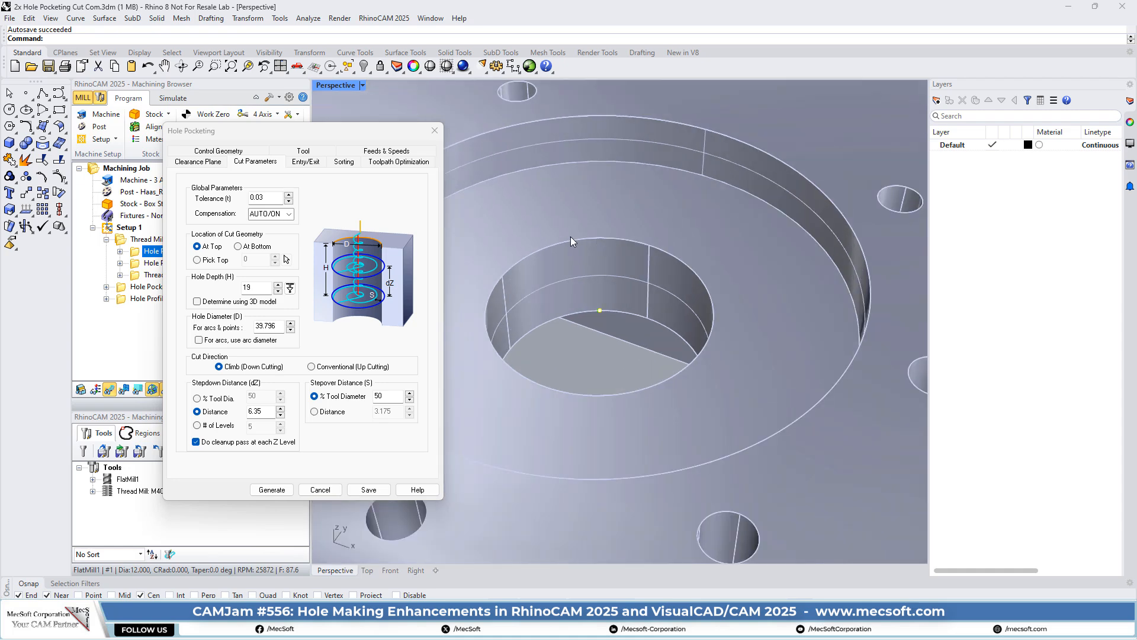
{"action": "right_click_drag", "start_coordinate": [505, 331], "coordinate": [596, 281]}
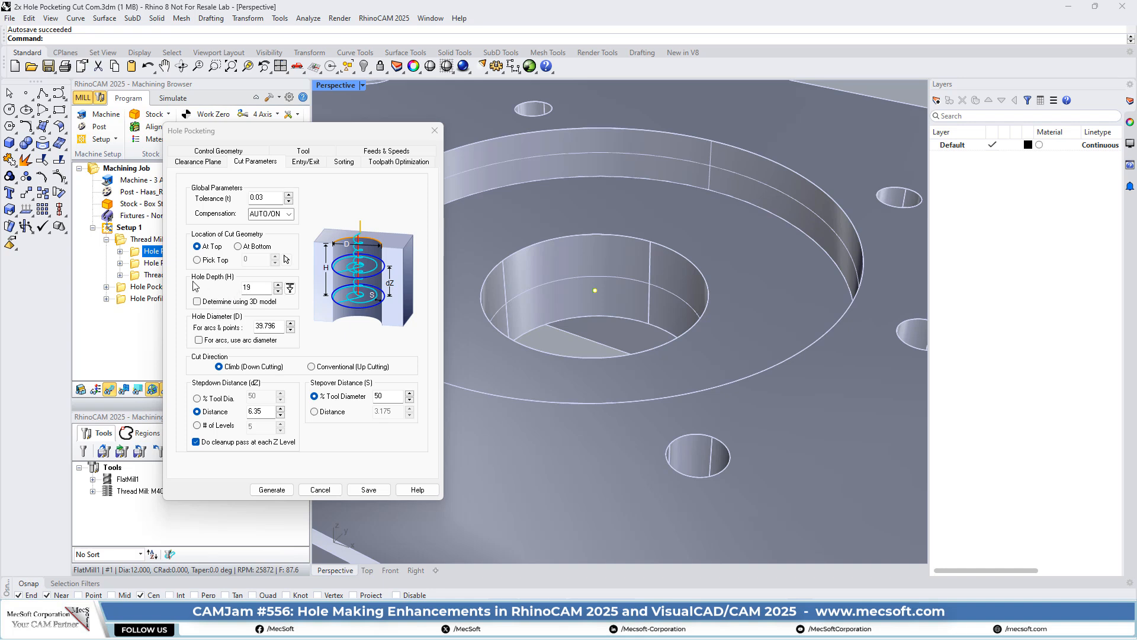
- Pick the hole depth from two points on the inner hole's axis, keeping Hole Depth 19
{"action": "left_click", "coordinate": [291, 288]}
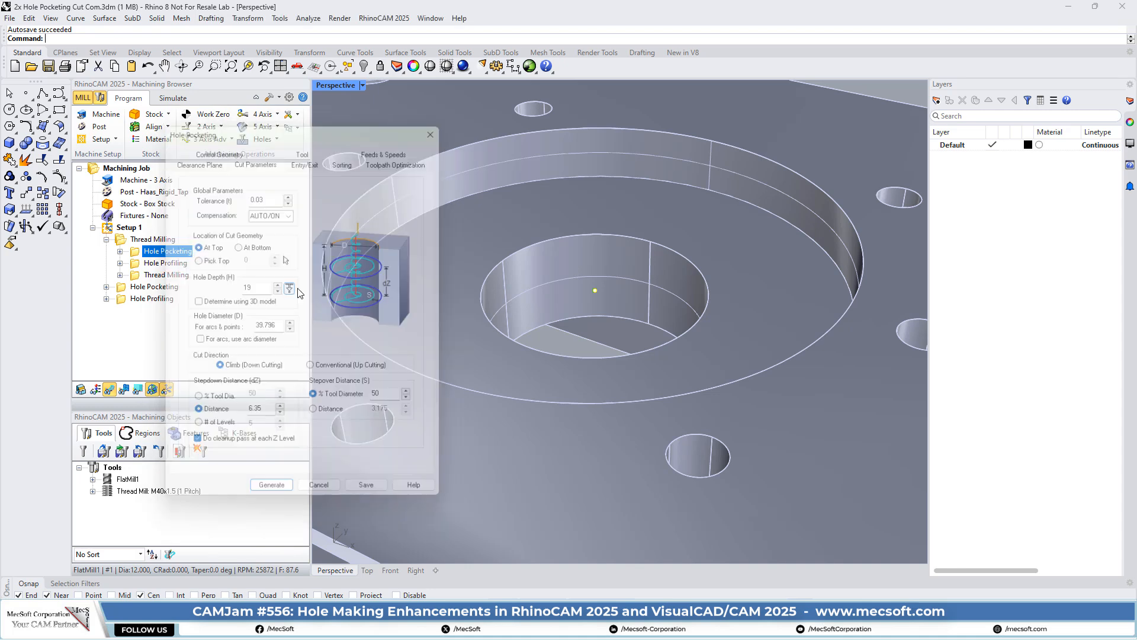
{"action": "left_click", "coordinate": [586, 234]}
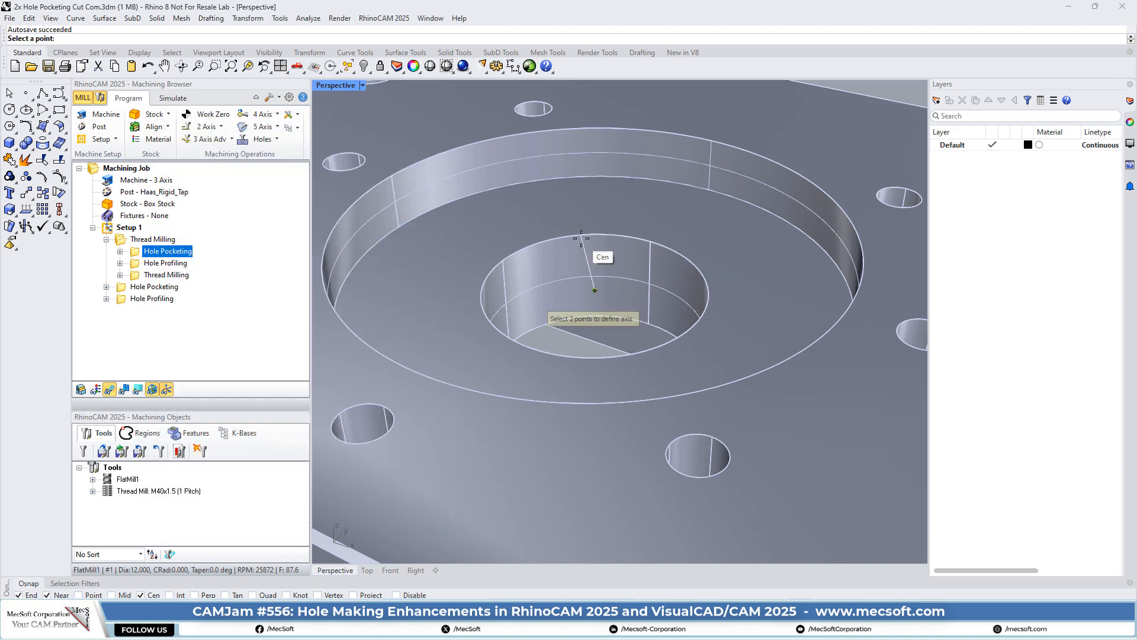
{"action": "left_click", "coordinate": [523, 333]}
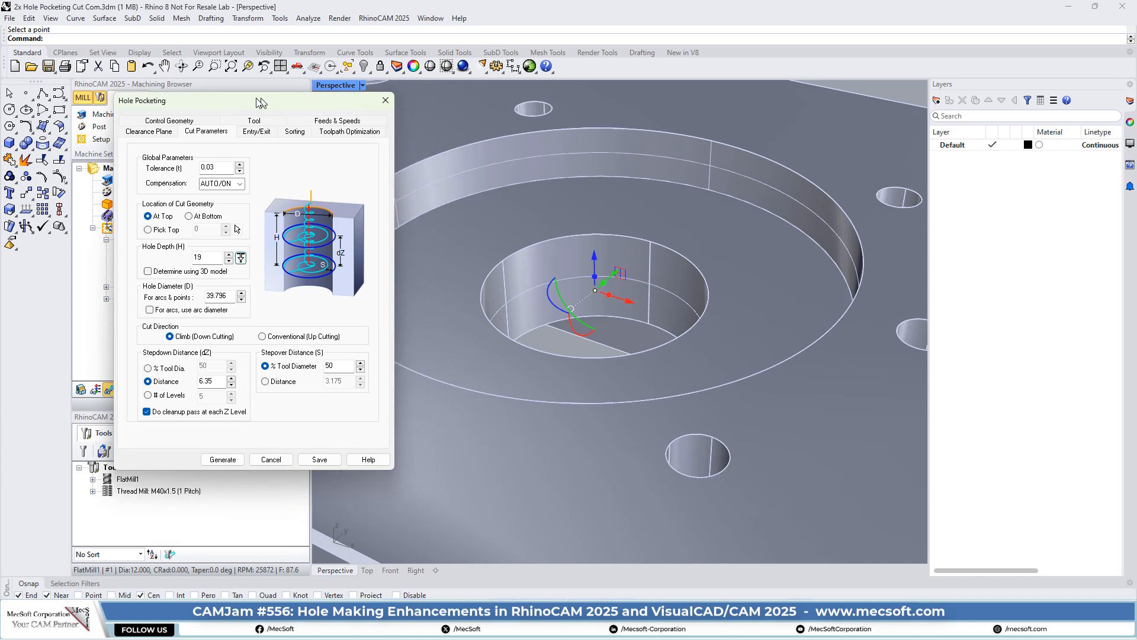
{"action": "left_click_drag", "start_coordinate": [312, 132], "coordinate": [248, 109]}
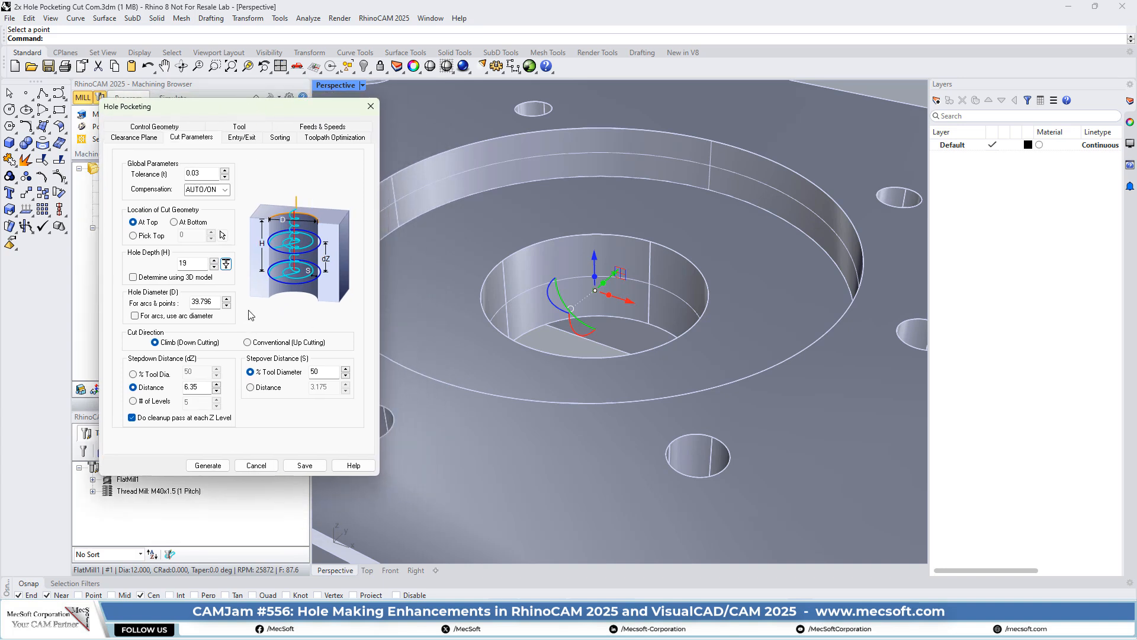
{"action": "left_click", "coordinate": [560, 346]}
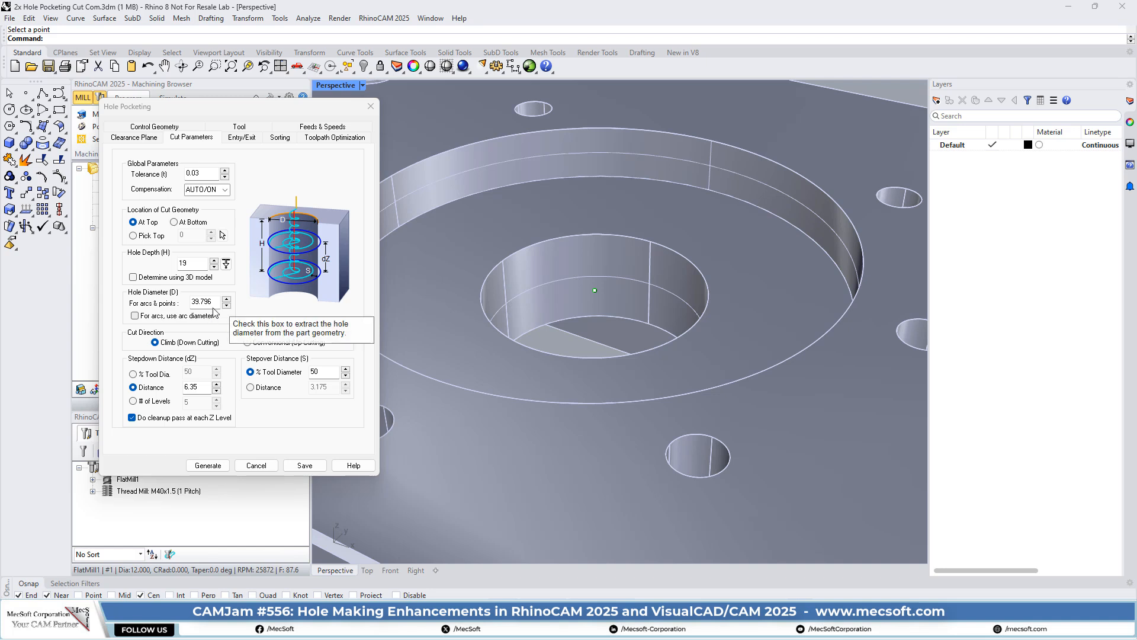
- Review the 39.796 Hole Diameter value in the cut parameters
{"action": "double_click", "coordinate": [210, 302]}
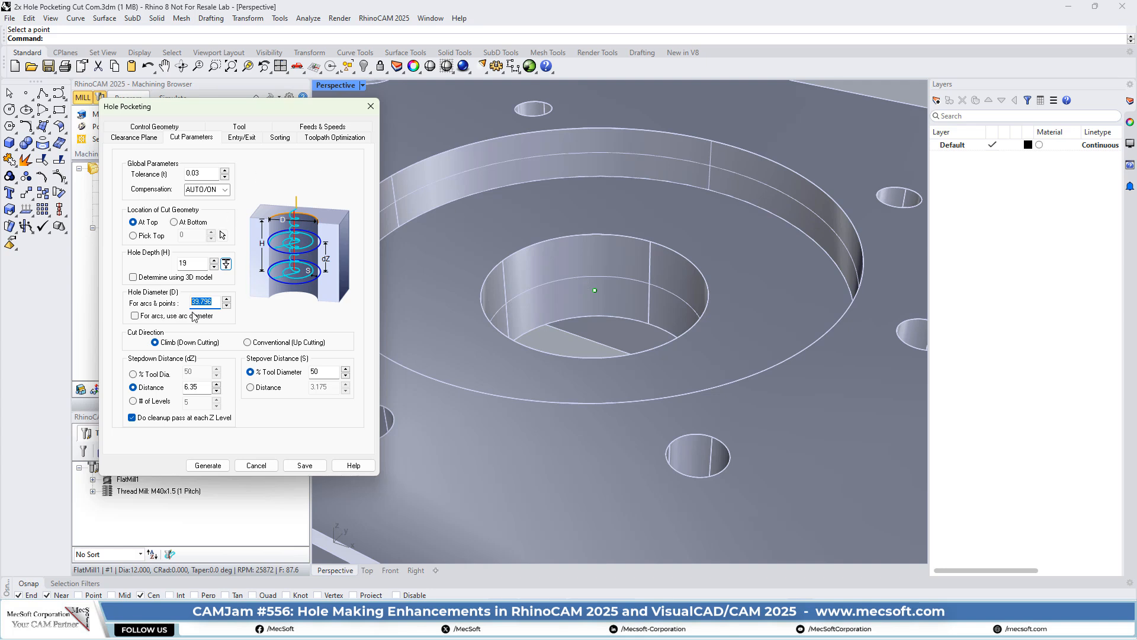
{"action": "mouse_move", "coordinate": [217, 303]}
{"action": "mouse_move", "coordinate": [136, 322]}
{"action": "mouse_move", "coordinate": [135, 422]}
- Review the helical entry, No Sort hole ordering and switched-off feedrate optimization settings
{"action": "left_click", "coordinate": [240, 138]}
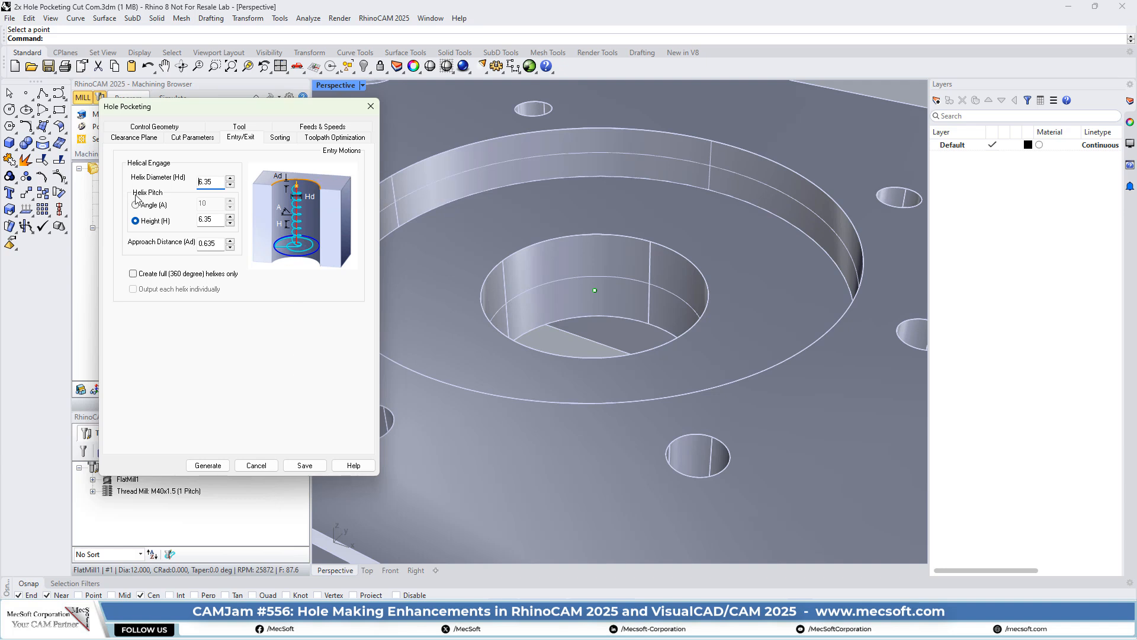
{"action": "mouse_move", "coordinate": [218, 188]}
{"action": "mouse_move", "coordinate": [220, 218]}
{"action": "left_click", "coordinate": [281, 140]}
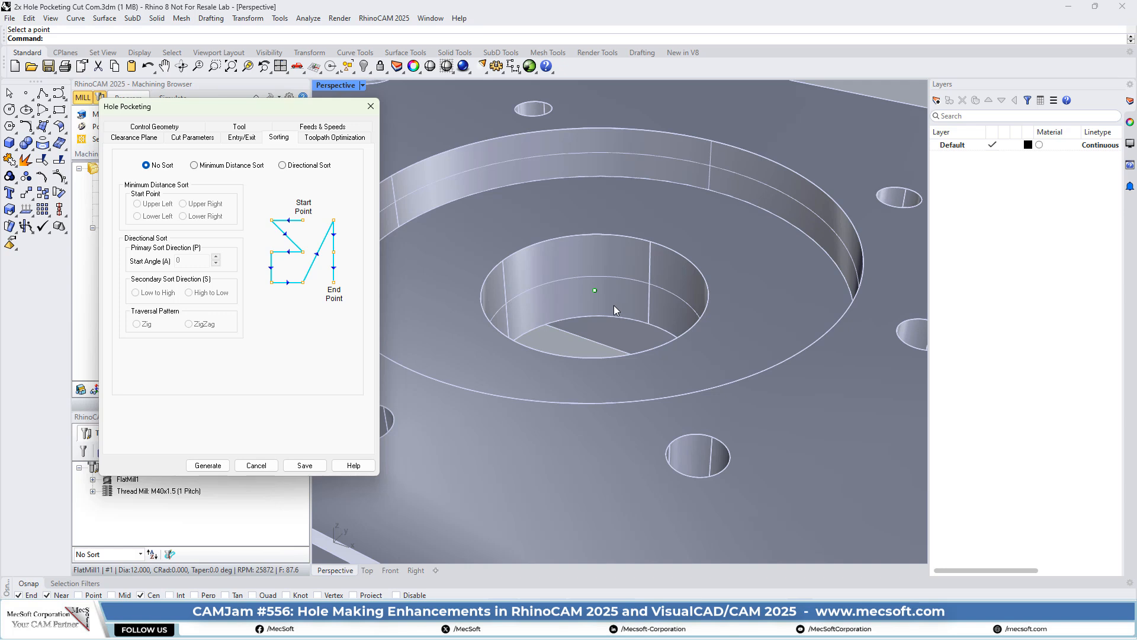
{"action": "left_click", "coordinate": [328, 140]}
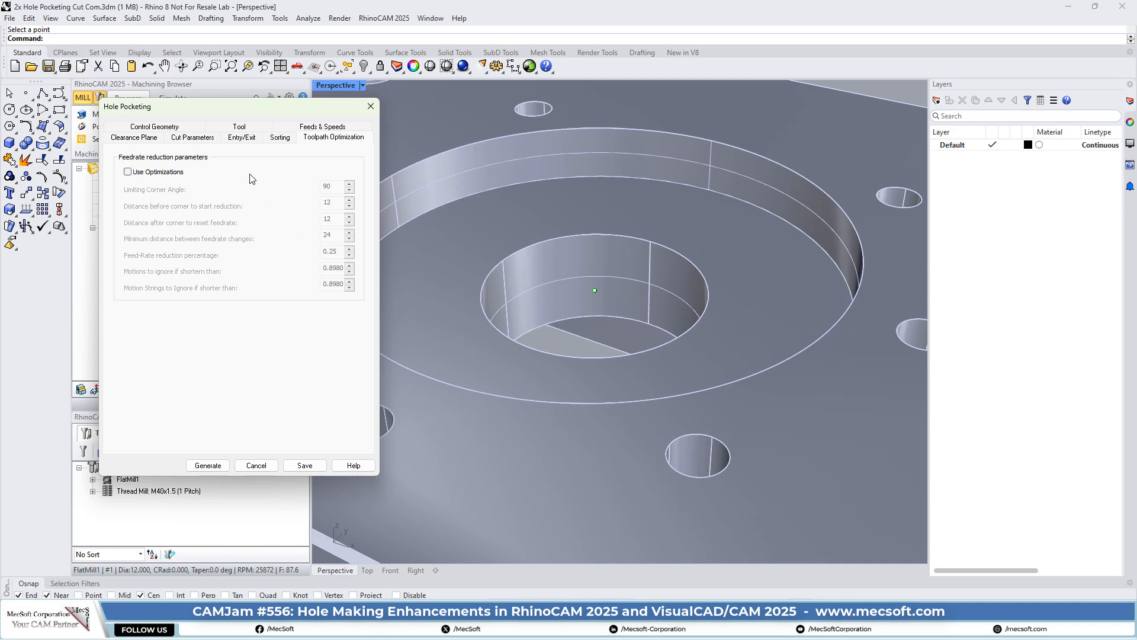
- Generate the hole pocketing toolpath and orbit and zoom to look down into the hole
{"action": "left_click", "coordinate": [208, 465]}
{"action": "right_click_drag", "start_coordinate": [712, 294], "coordinate": [682, 312]}
{"action": "scroll", "coordinate": [559, 341], "scroll_direction": "up", "scroll_amount": 3}
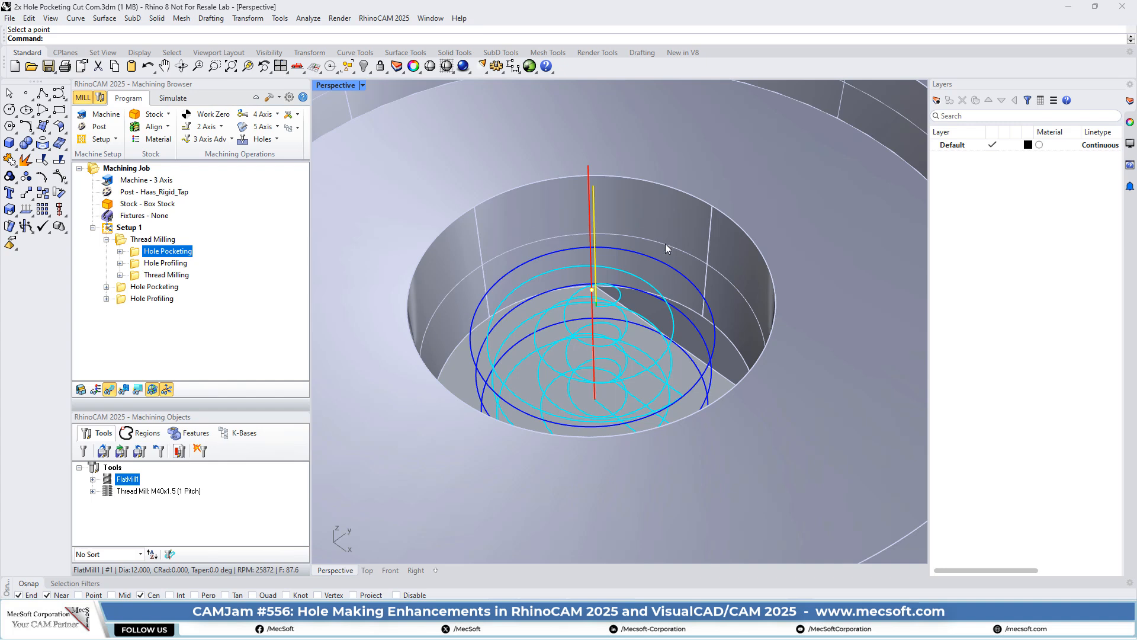
- Show the Front view with the toolpath's hidden sections visible, zoomed in on the helix
{"action": "left_click", "coordinate": [298, 67]}
{"action": "left_click", "coordinate": [363, 119]}
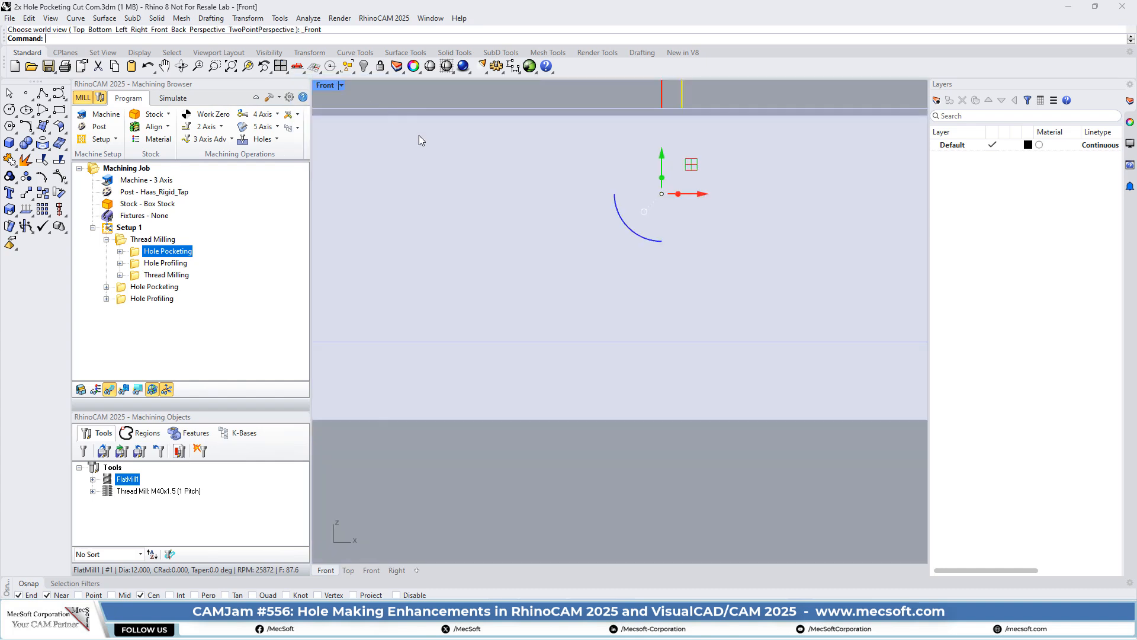
{"action": "left_click", "coordinate": [124, 389]}
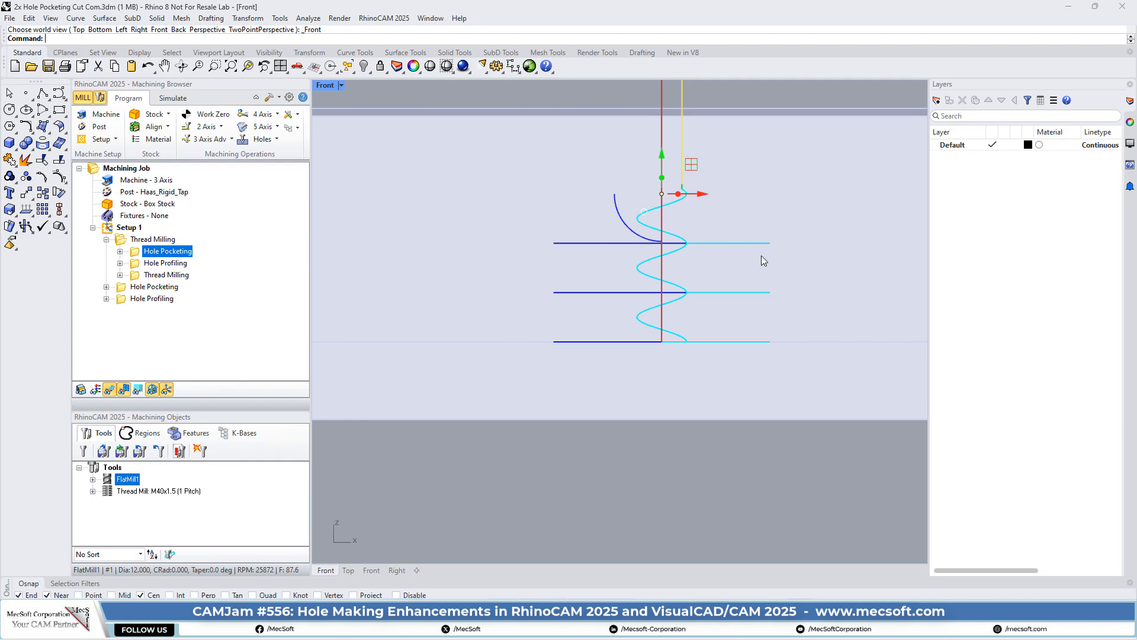
{"action": "scroll", "coordinate": [727, 228], "scroll_direction": "up", "scroll_amount": 1}
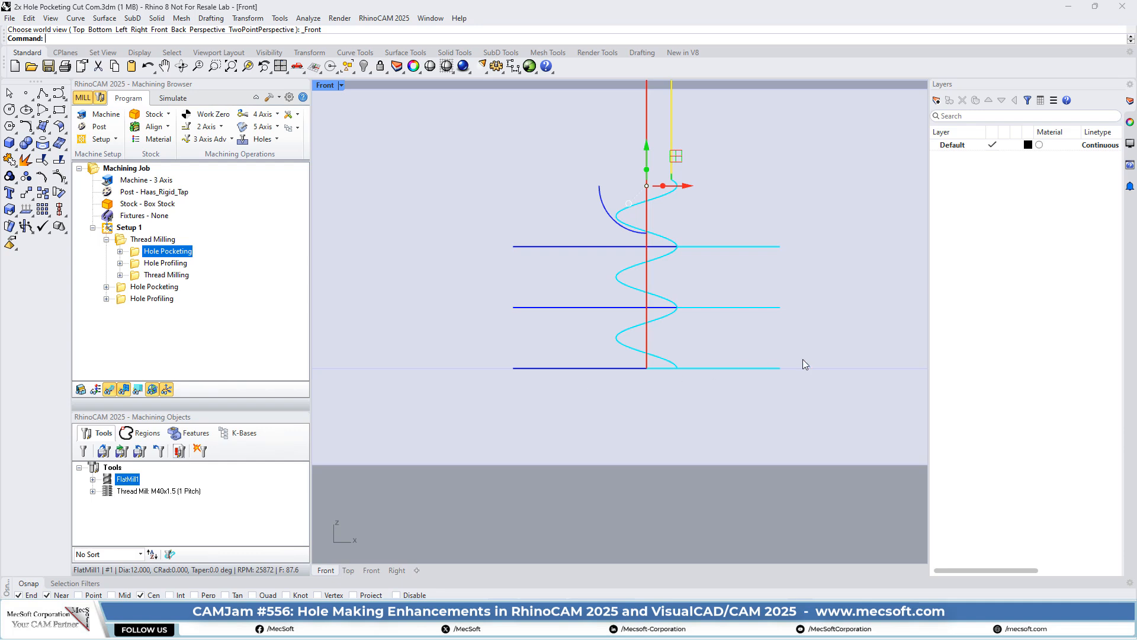
- Check the helical passes from the Top view, then return to Perspective
{"action": "left_click", "coordinate": [302, 72]}
{"action": "left_click", "coordinate": [326, 108]}
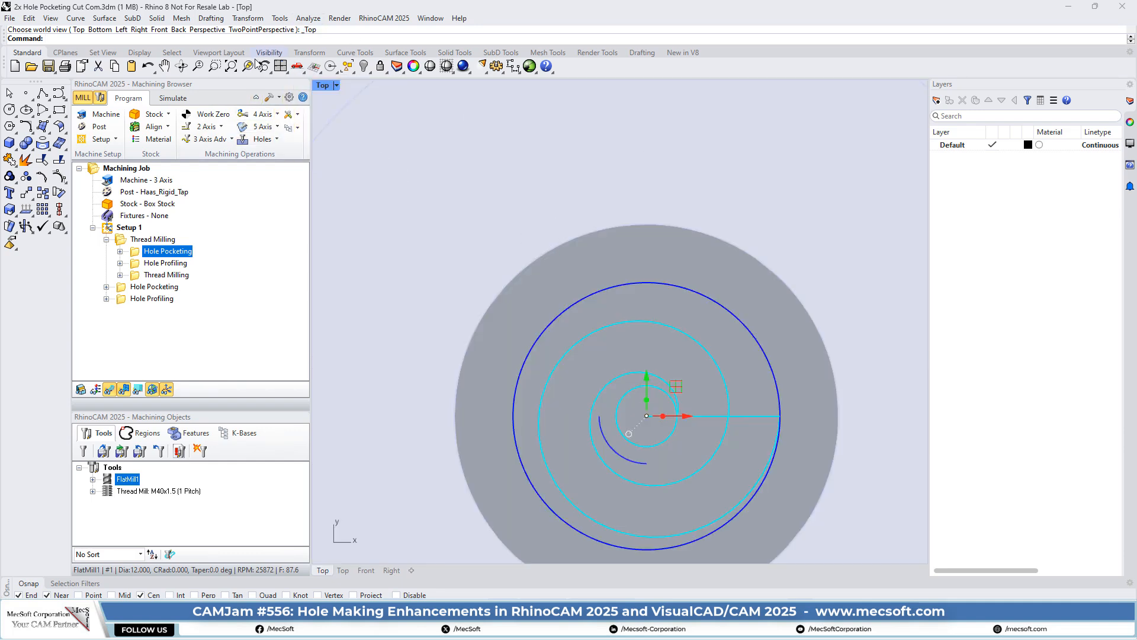
{"action": "left_click", "coordinate": [301, 71]}
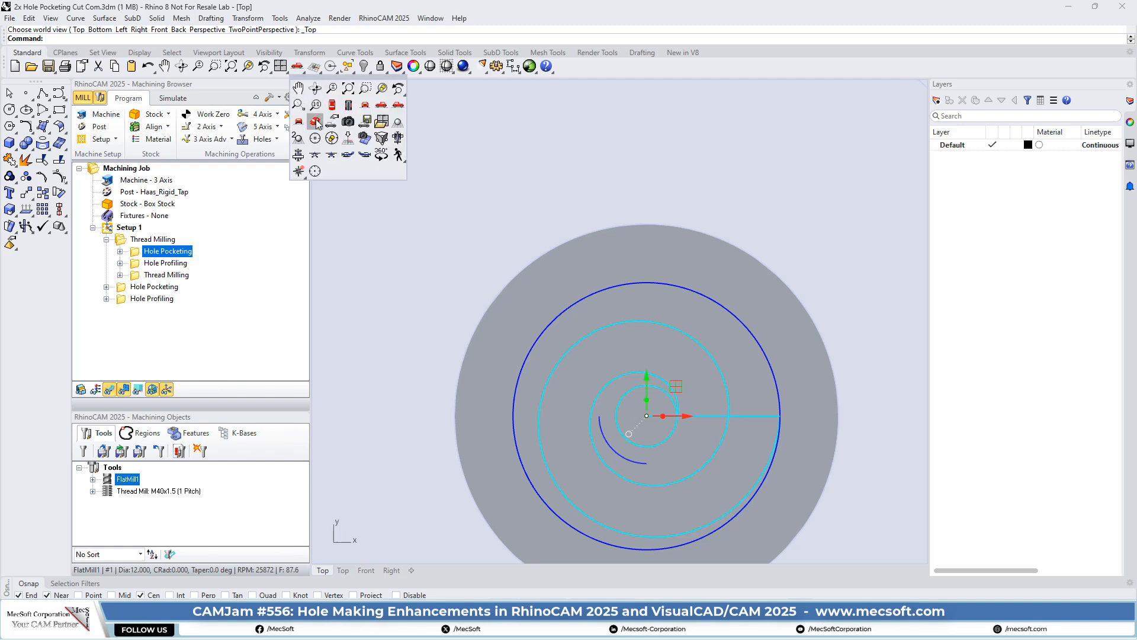
{"action": "left_click", "coordinate": [317, 122]}
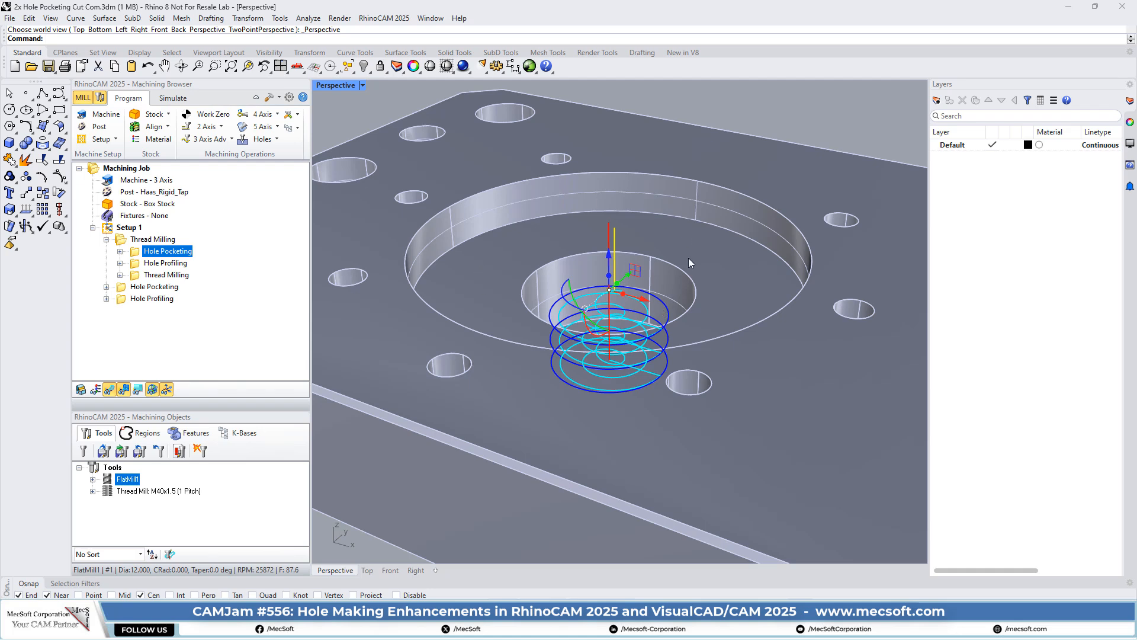
- Tilt the Perspective view to look down on the toolpath and switch the Machining Browser to Simulate
{"action": "right_click_drag", "start_coordinate": [619, 229], "coordinate": [640, 283]}
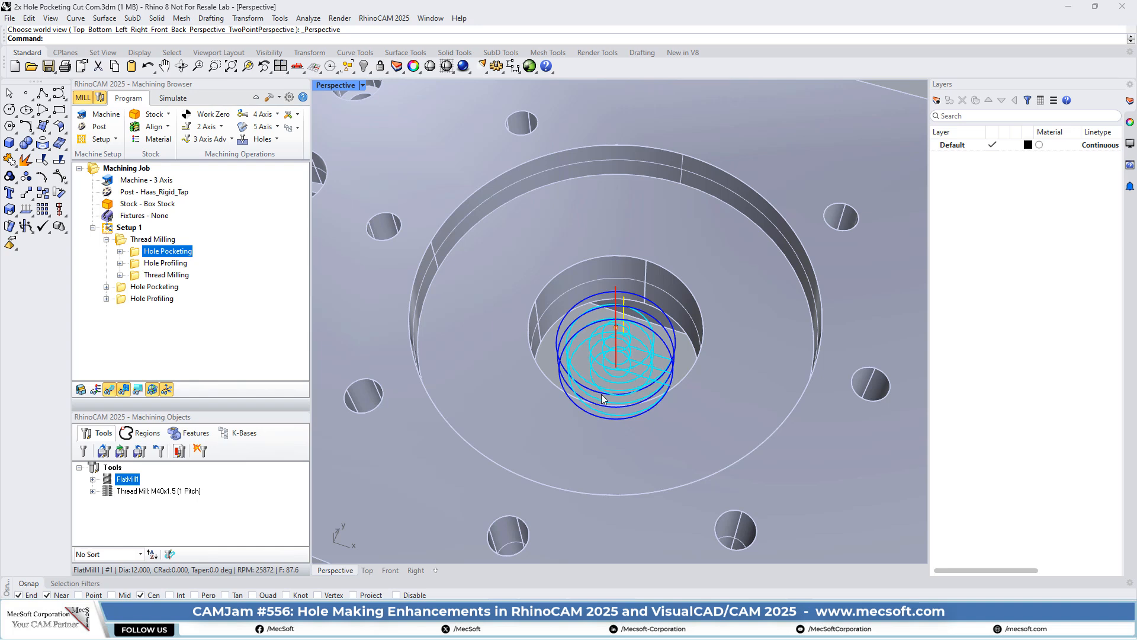
{"action": "left_click", "coordinate": [173, 98]}
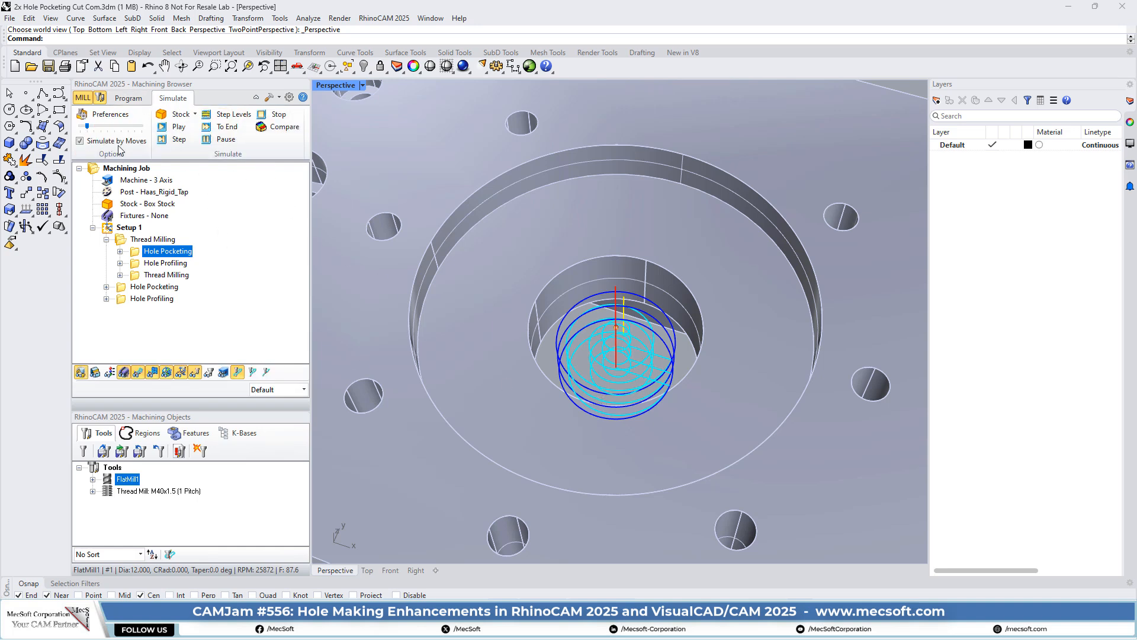
- Hide the part and simulate Hole Pocketing, continuing past the collision warning, then return to Program
{"action": "left_click", "coordinate": [80, 373]}
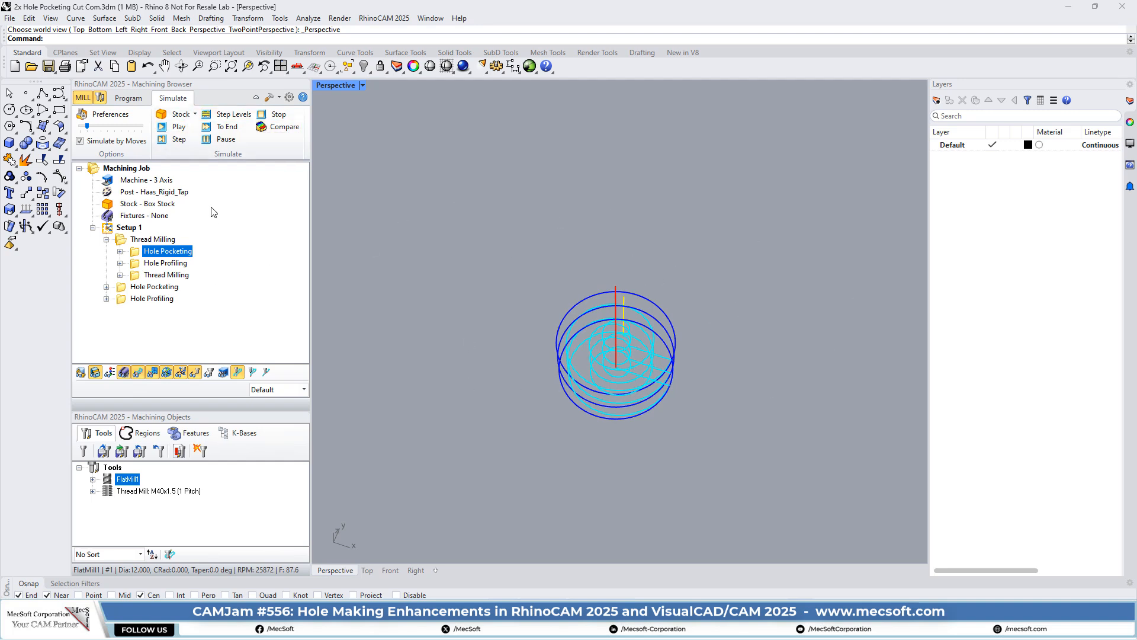
{"action": "left_click", "coordinate": [179, 128]}
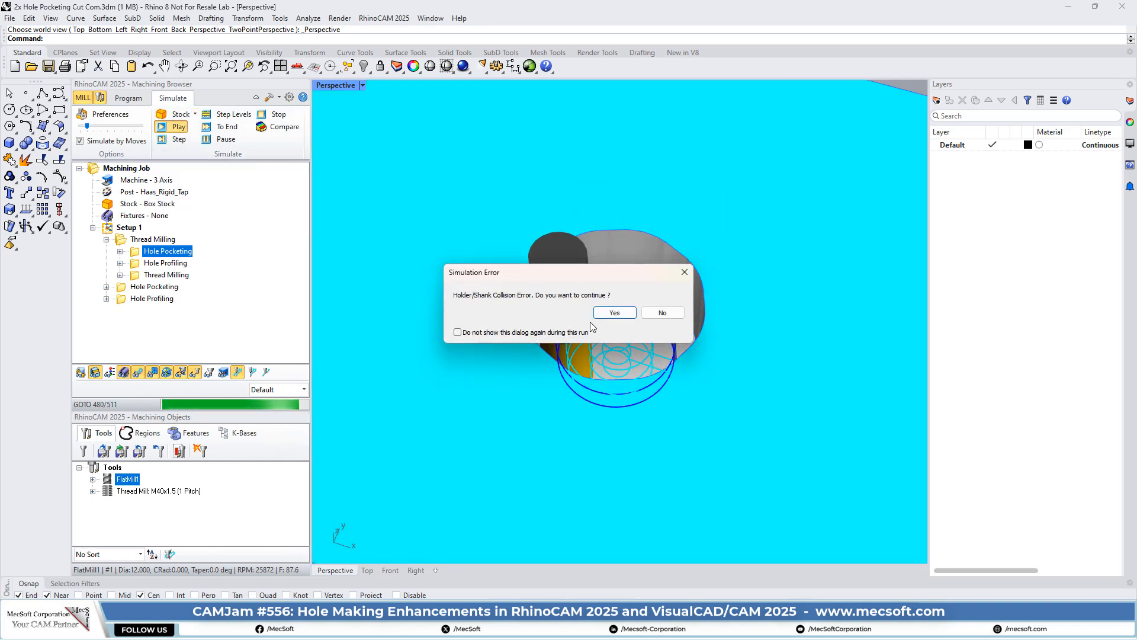
{"action": "left_click", "coordinate": [494, 332]}
{"action": "left_click", "coordinate": [613, 313]}
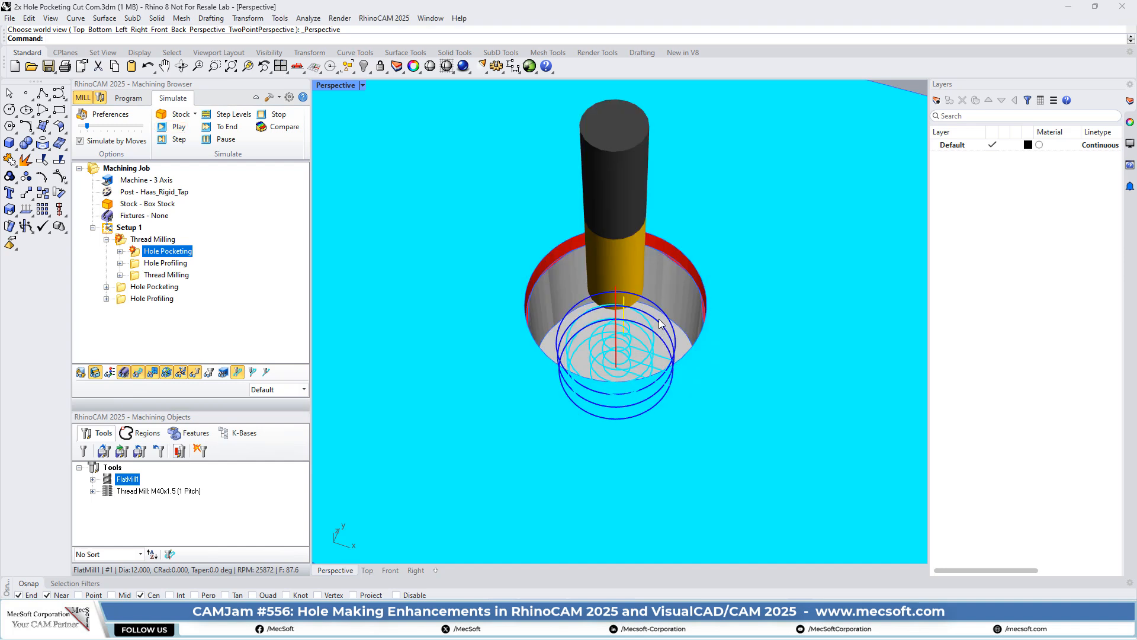
{"action": "left_click", "coordinate": [129, 98]}
- Regenerate Hole Pocketing, then select Hole Profiling and orbit to a low side view of its helix
{"action": "right_click", "coordinate": [184, 253]}
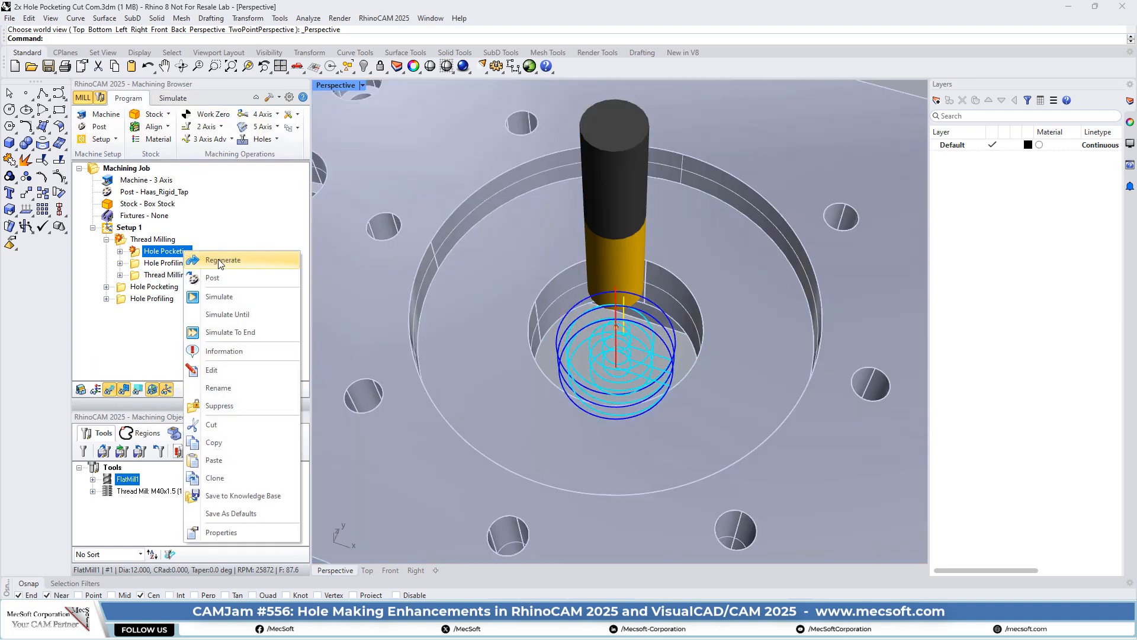
{"action": "left_click", "coordinate": [221, 261]}
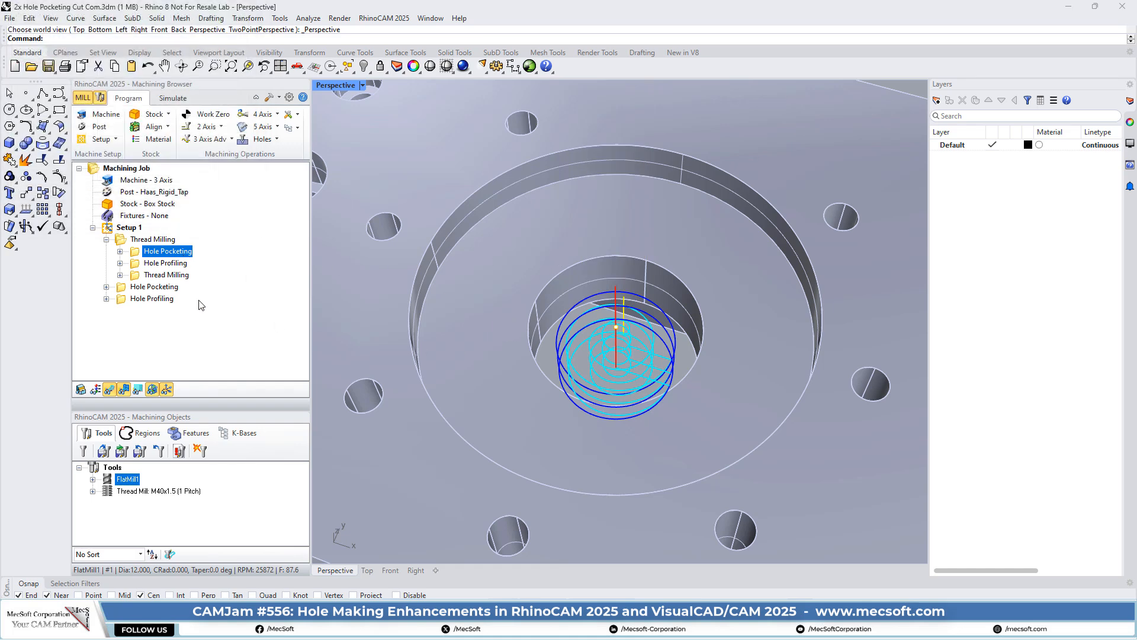
{"action": "left_click", "coordinate": [136, 265]}
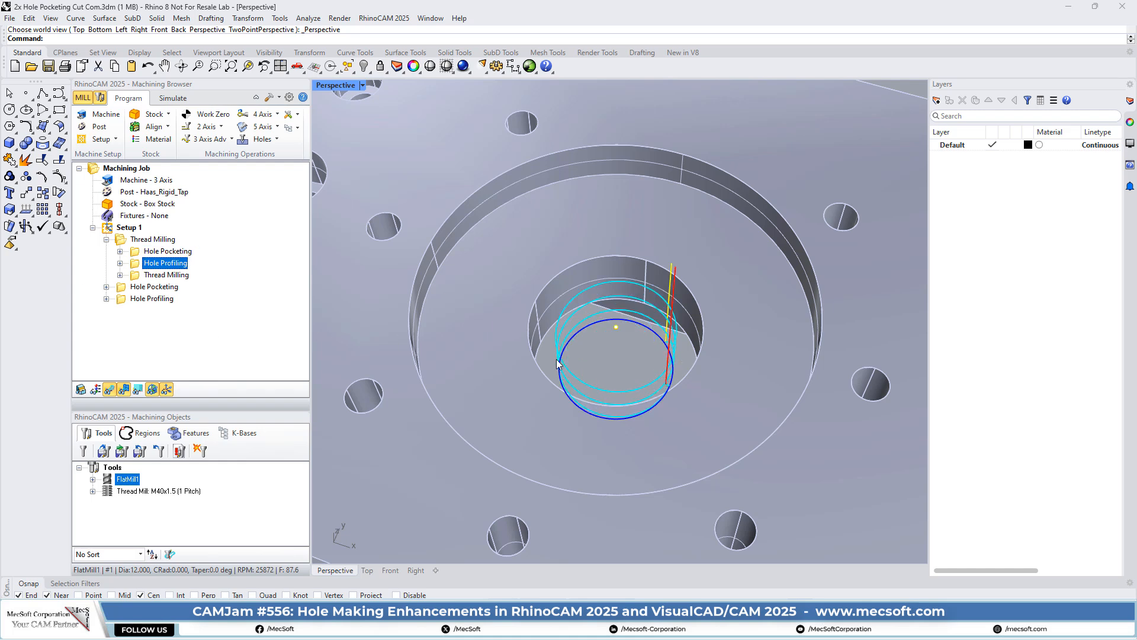
{"action": "right_click_drag", "start_coordinate": [651, 402], "coordinate": [655, 367]}
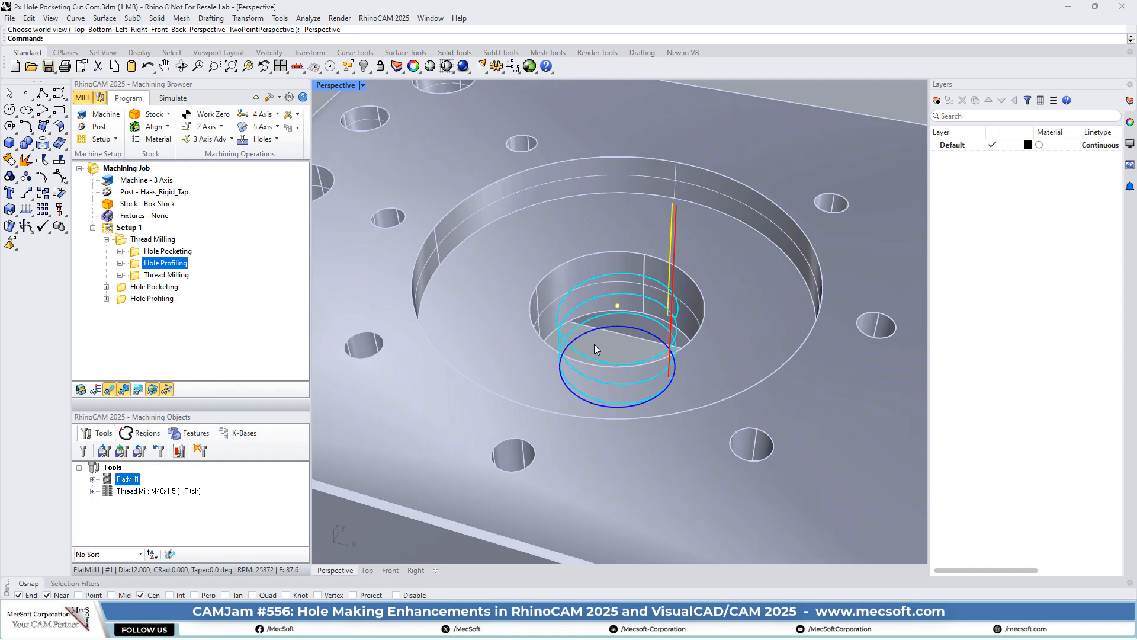
- Review the Hole Profiling tool, feeds and clearance, and untick 'For arcs, use arc diameter'
{"action": "double_click", "coordinate": [140, 265]}
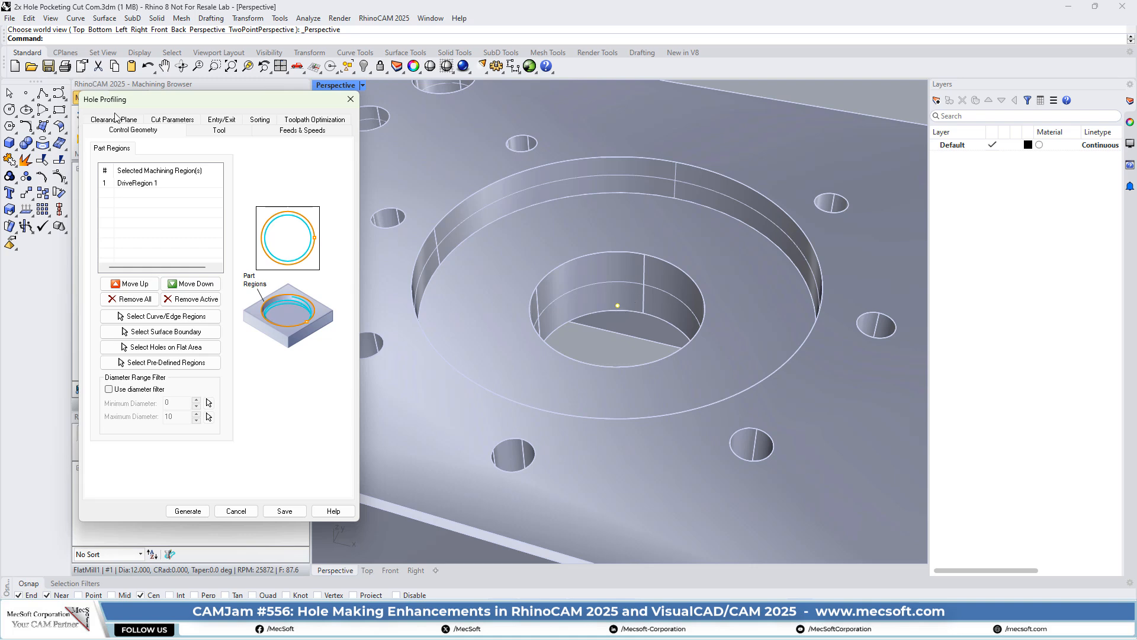
{"action": "left_click", "coordinate": [204, 131]}
{"action": "left_click", "coordinate": [310, 130]}
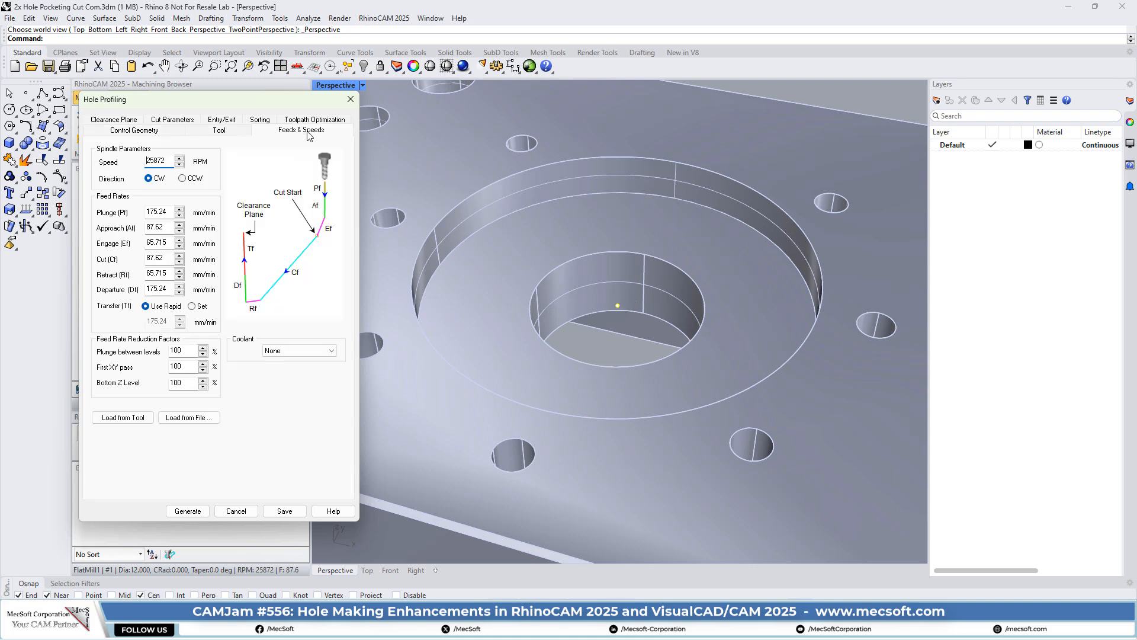
{"action": "left_click", "coordinate": [112, 119]}
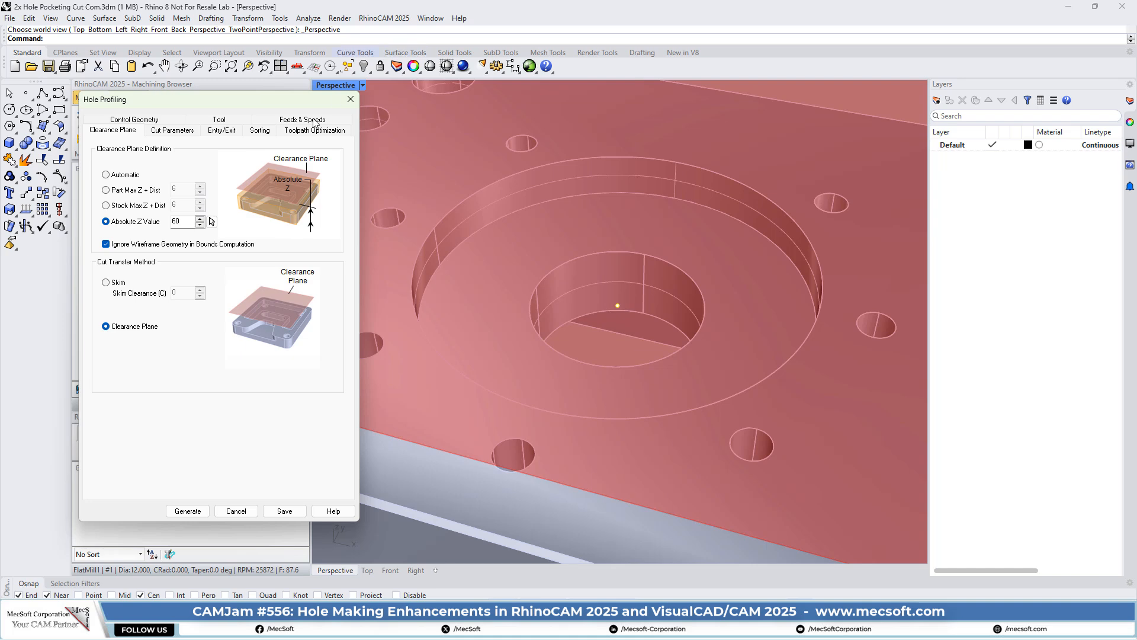
{"action": "left_click", "coordinate": [181, 132]}
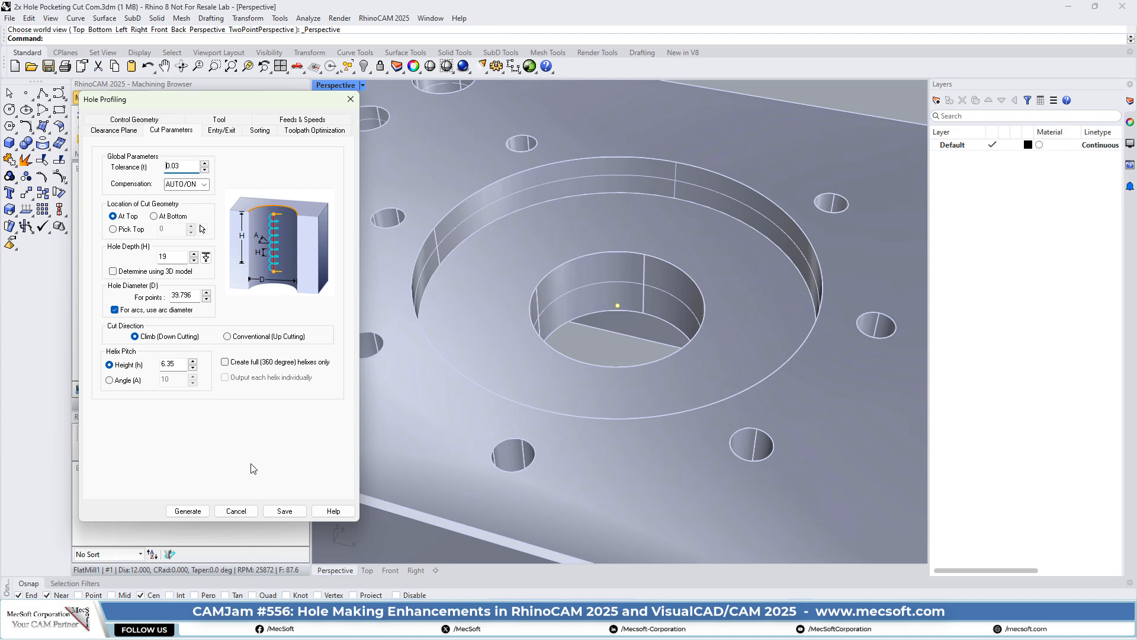
{"action": "double_click", "coordinate": [198, 295]}
{"action": "left_click", "coordinate": [115, 310]}
- Check the entry/exit, sorting and optimization settings, then generate the Hole Profiling toolpath
{"action": "left_click", "coordinate": [219, 120]}
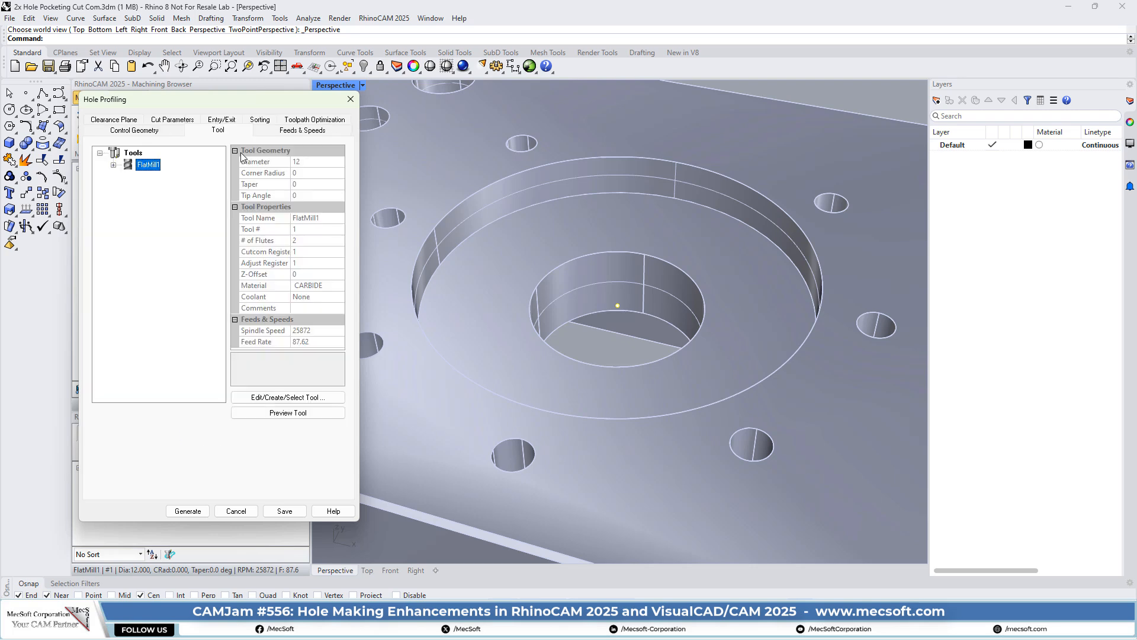
{"action": "left_click", "coordinate": [222, 120]}
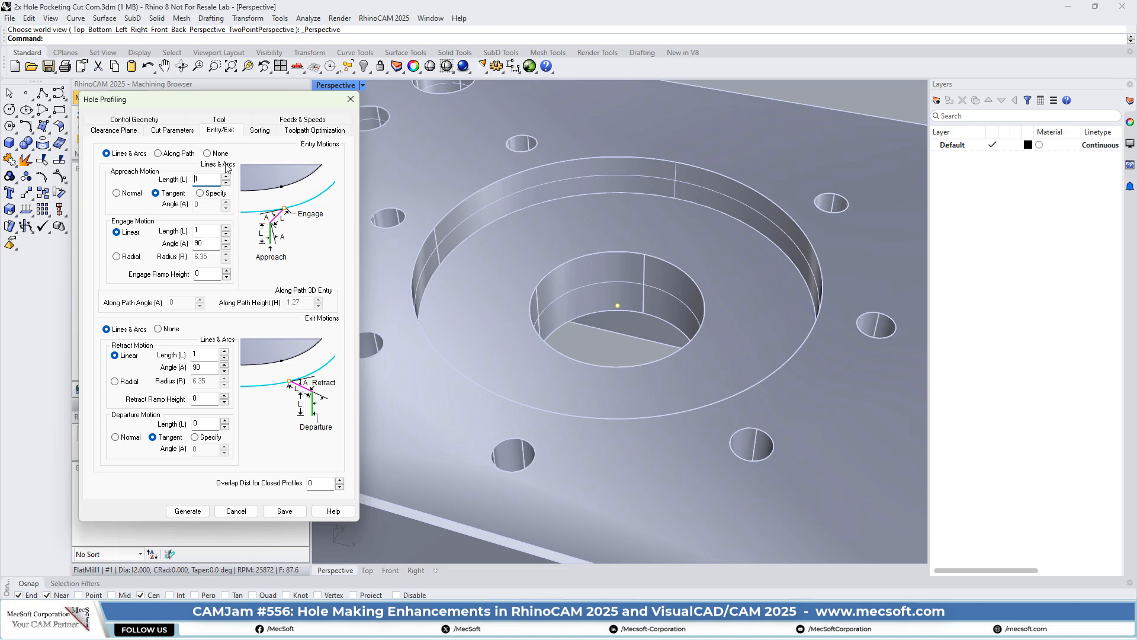
{"action": "mouse_move", "coordinate": [200, 177]}
{"action": "mouse_move", "coordinate": [204, 234]}
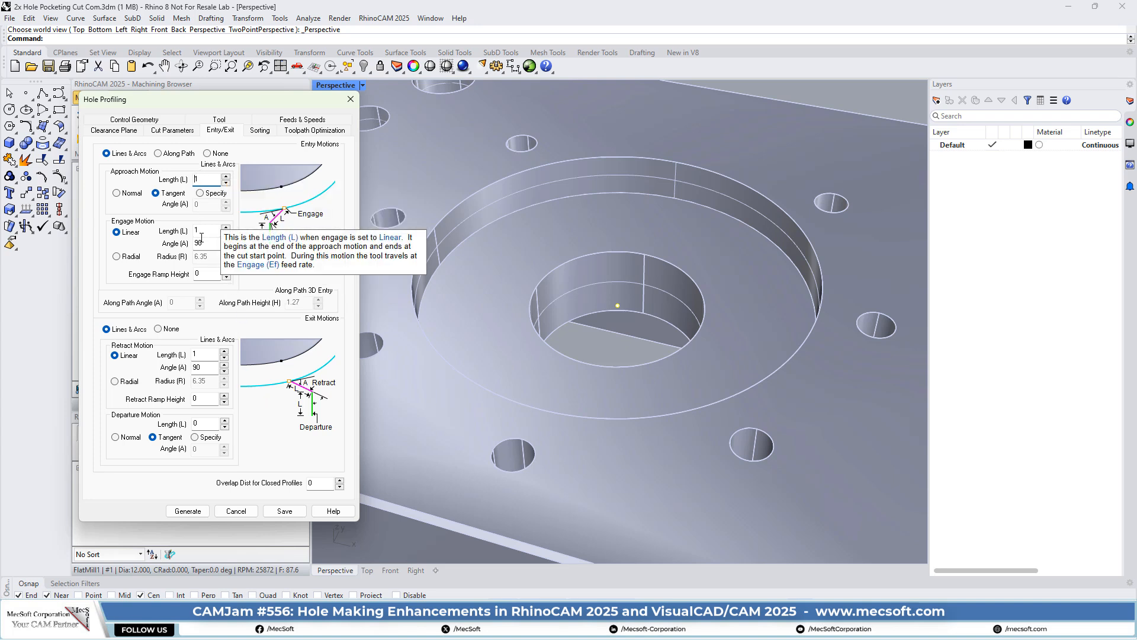
{"action": "mouse_move", "coordinate": [201, 355]}
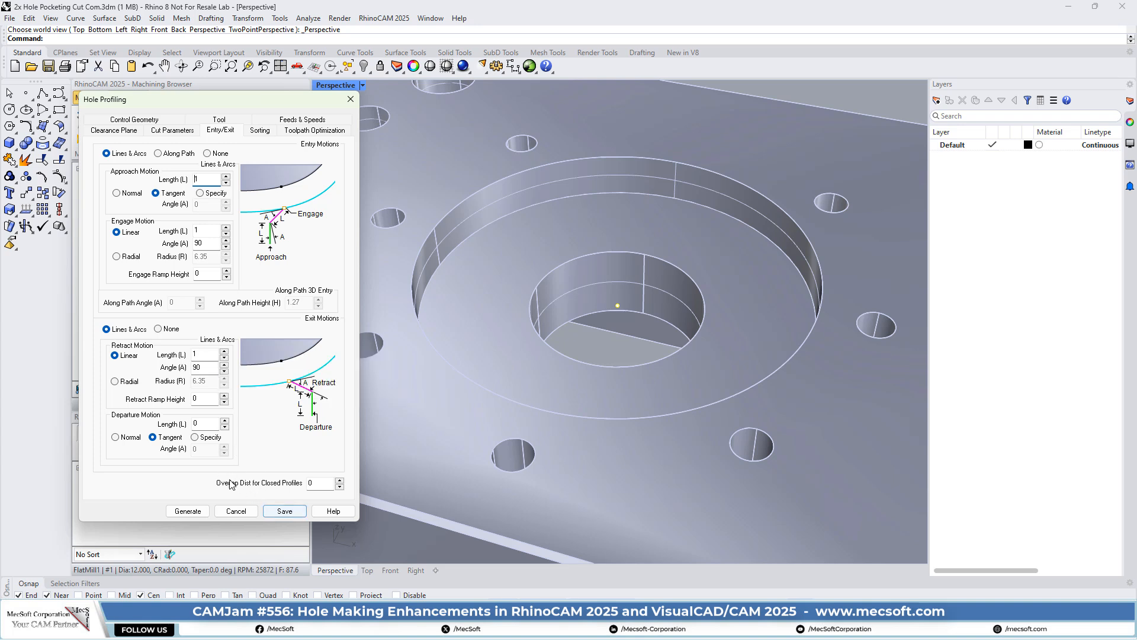
{"action": "left_click", "coordinate": [260, 131]}
{"action": "left_click", "coordinate": [302, 131]}
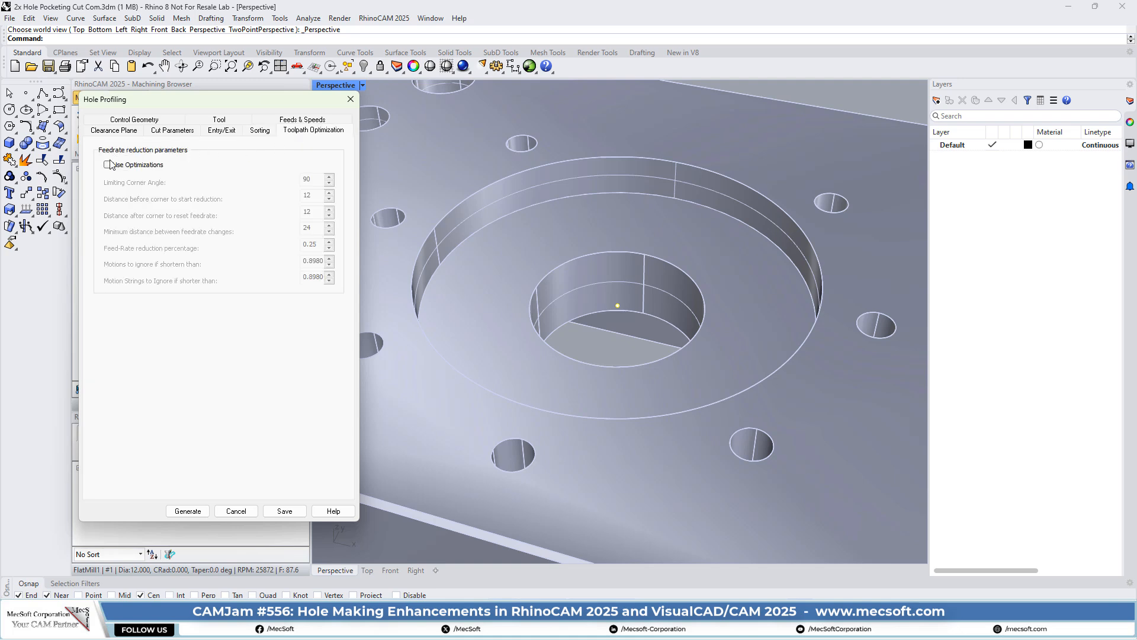
{"action": "left_click", "coordinate": [188, 511]}
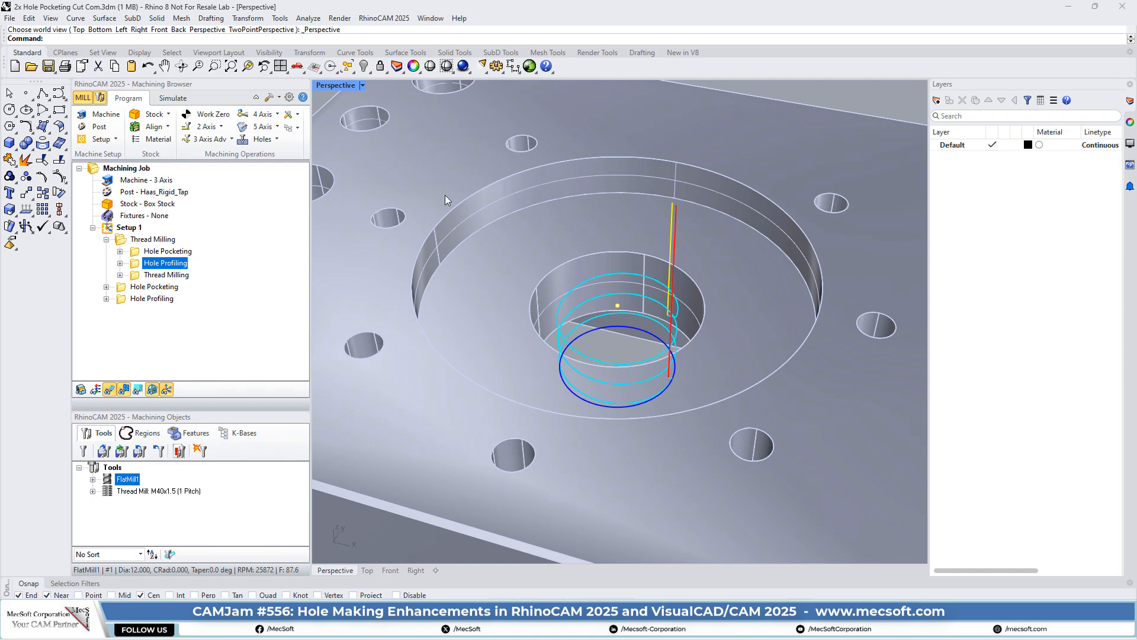
- Orbit to view the Hole Profiling helix from above and back, then show the Front view
{"action": "right_click_drag", "start_coordinate": [654, 336], "coordinate": [677, 383]}
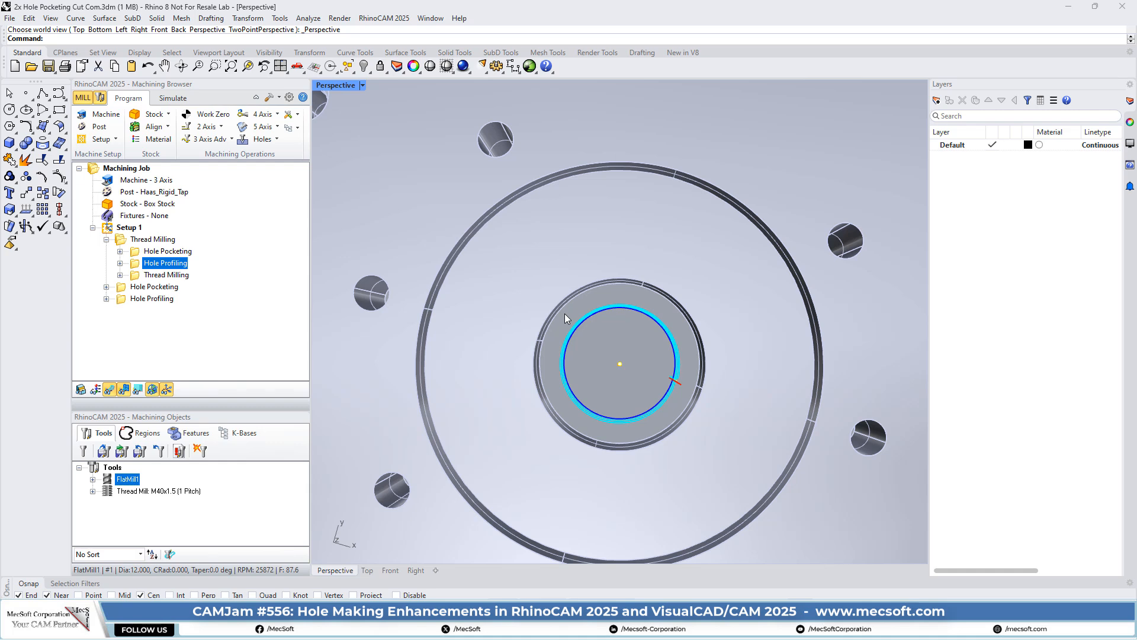
{"action": "right_click_drag", "start_coordinate": [587, 328], "coordinate": [585, 263]}
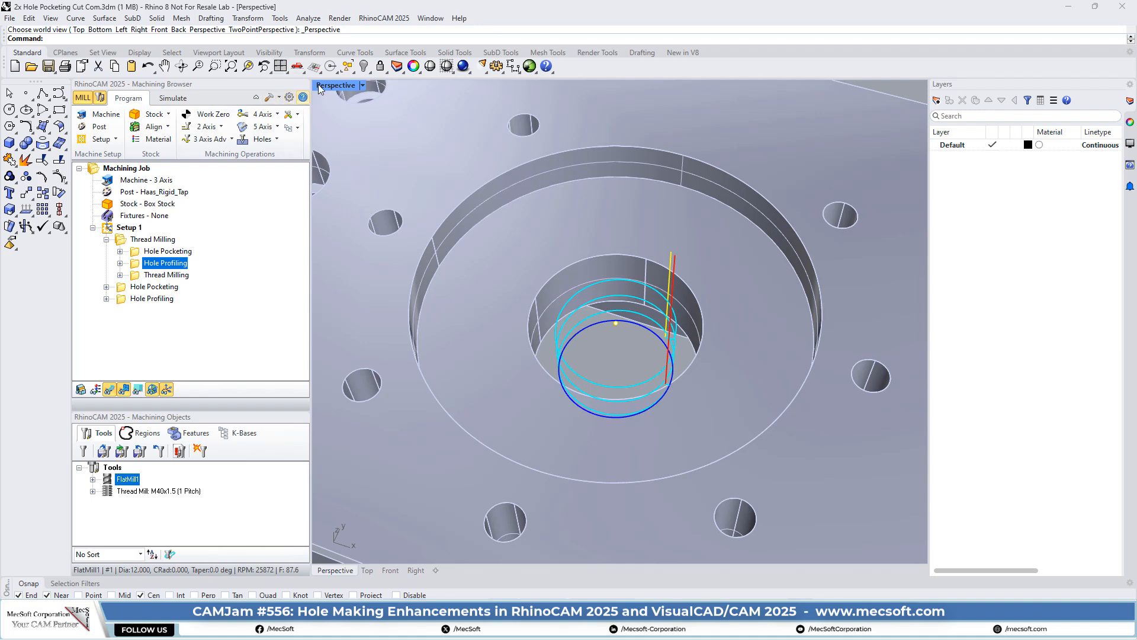
{"action": "left_click", "coordinate": [304, 71]}
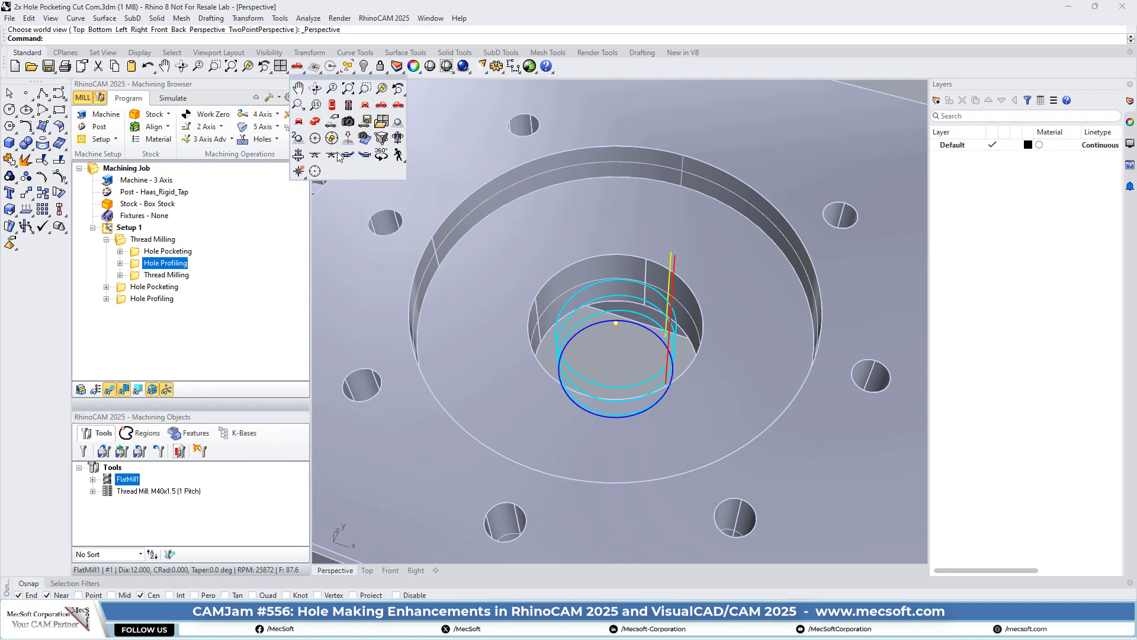
{"action": "left_click", "coordinate": [366, 103]}
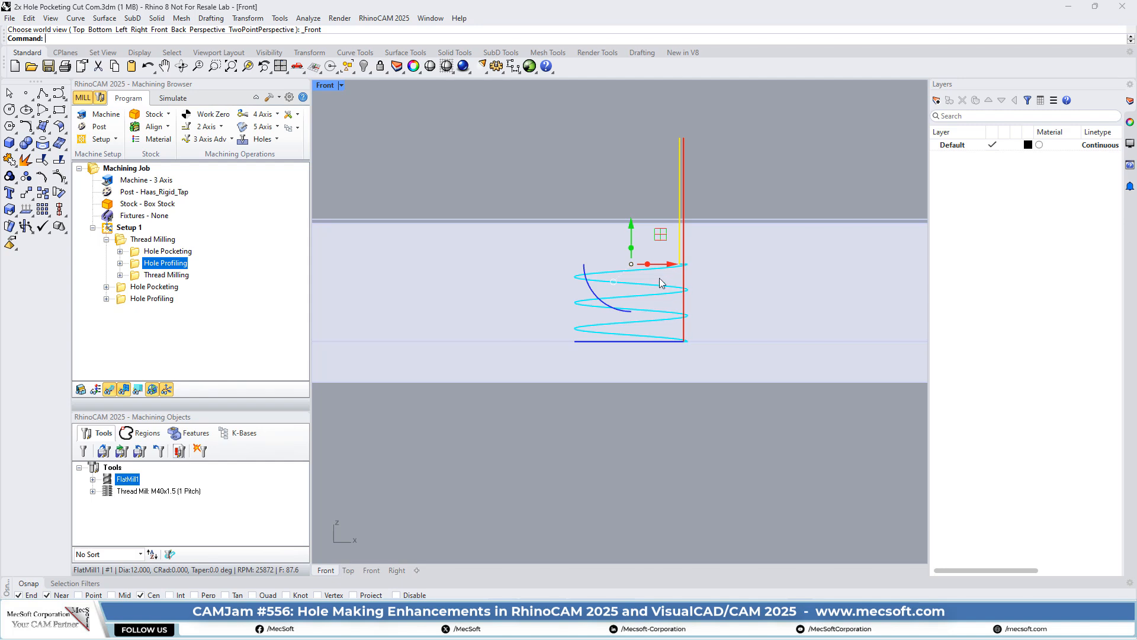
- Switch the display to X-Ray and zoom in on the Hole Profiling helix
{"action": "scroll", "coordinate": [662, 283], "scroll_direction": "up", "scroll_amount": 2}
{"action": "left_click", "coordinate": [452, 72]}
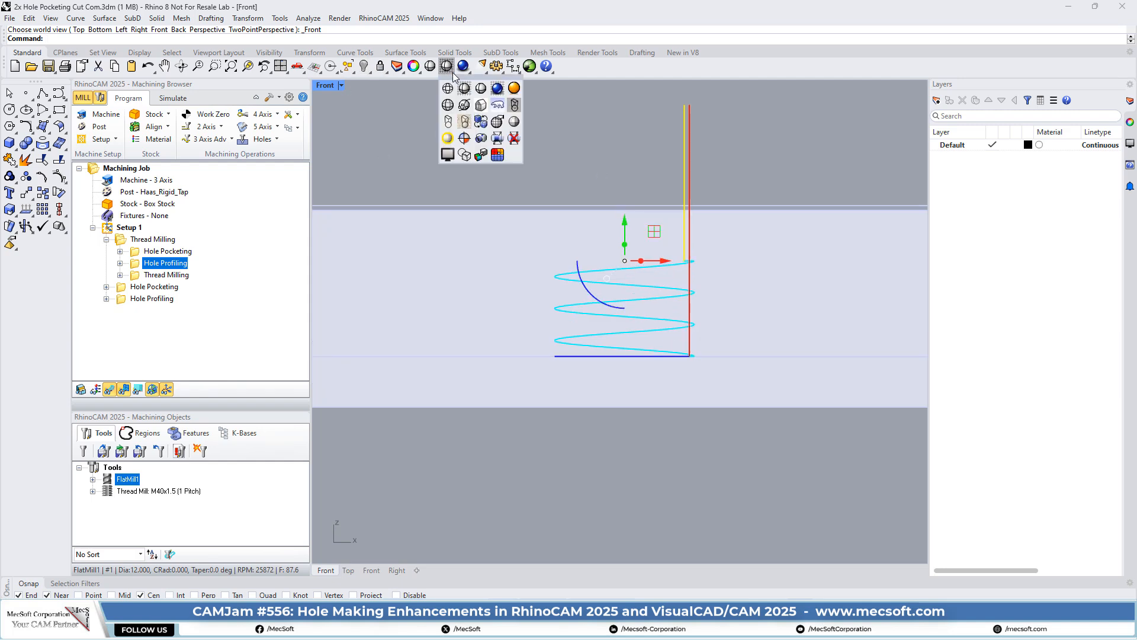
{"action": "left_click", "coordinate": [464, 106]}
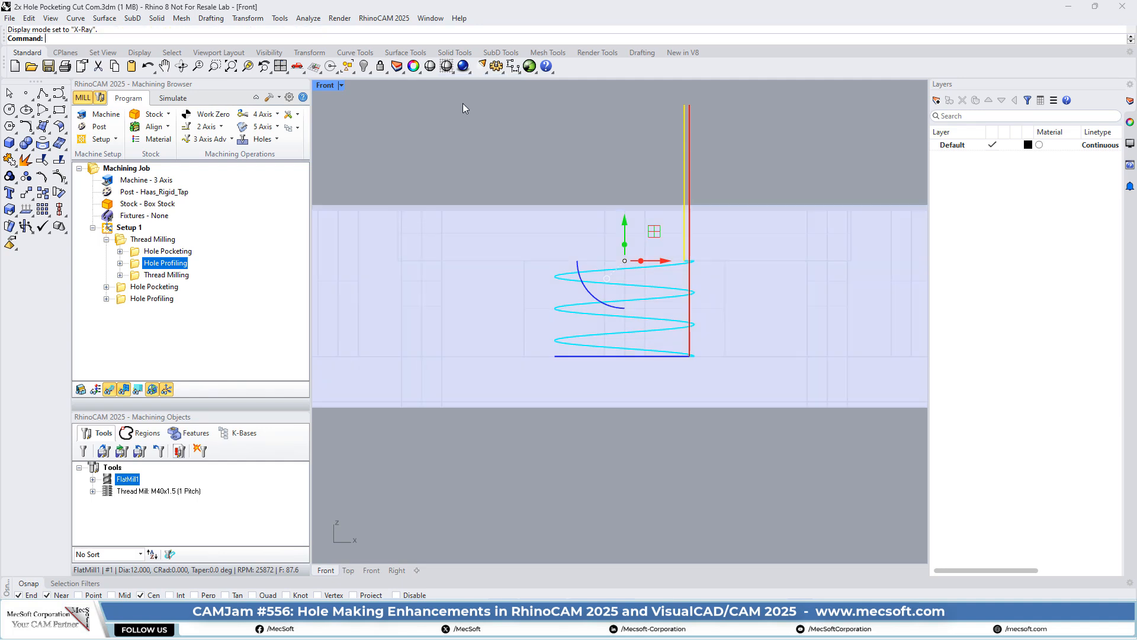
{"action": "scroll", "coordinate": [485, 371], "scroll_direction": "up", "scroll_amount": 3}
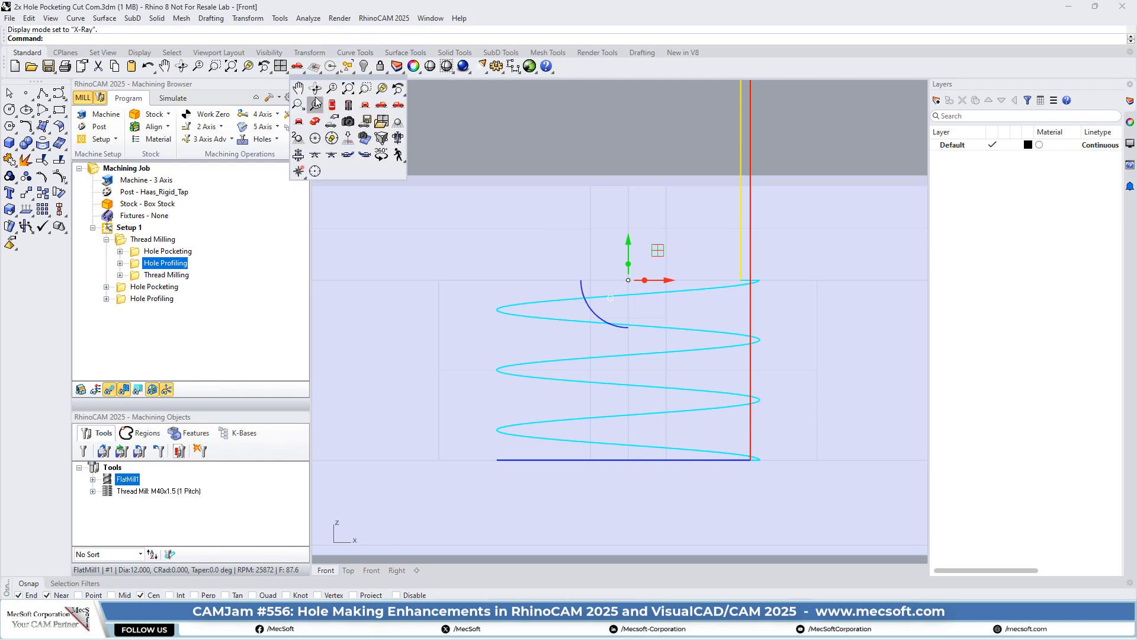
- View the helix from Top, then return to Perspective, clear the selection and orbit higher
{"action": "left_click", "coordinate": [298, 67]}
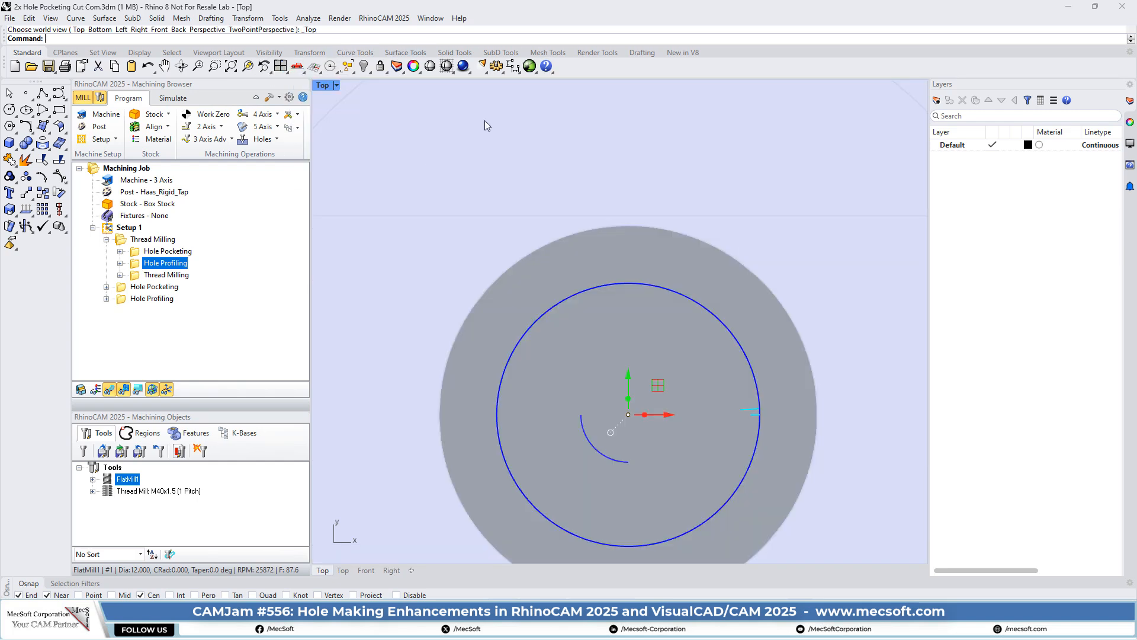
{"action": "left_click", "coordinate": [302, 70]}
{"action": "left_click", "coordinate": [317, 123]}
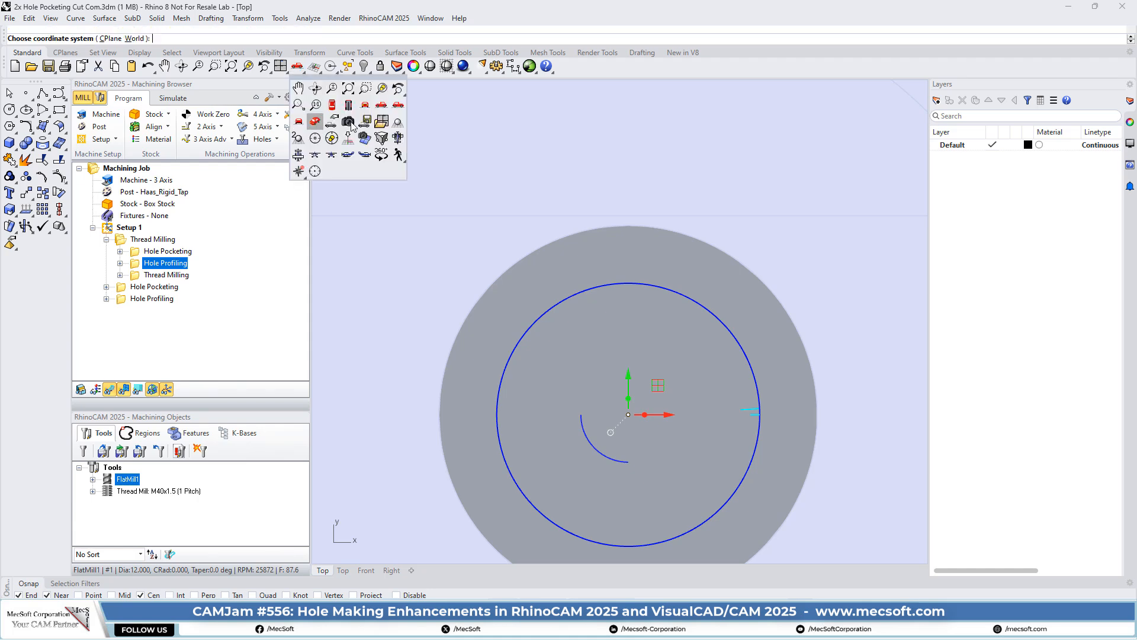
{"action": "left_click", "coordinate": [687, 175]}
{"action": "right_click_drag", "start_coordinate": [606, 346], "coordinate": [617, 355]}
{"action": "left_click", "coordinate": [451, 68]}
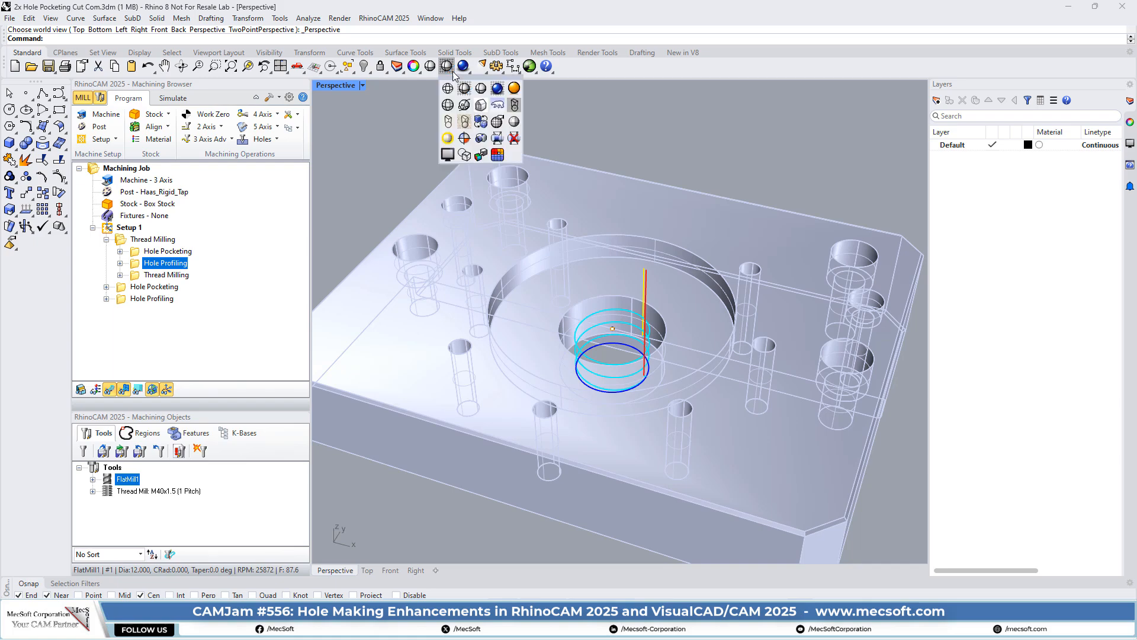